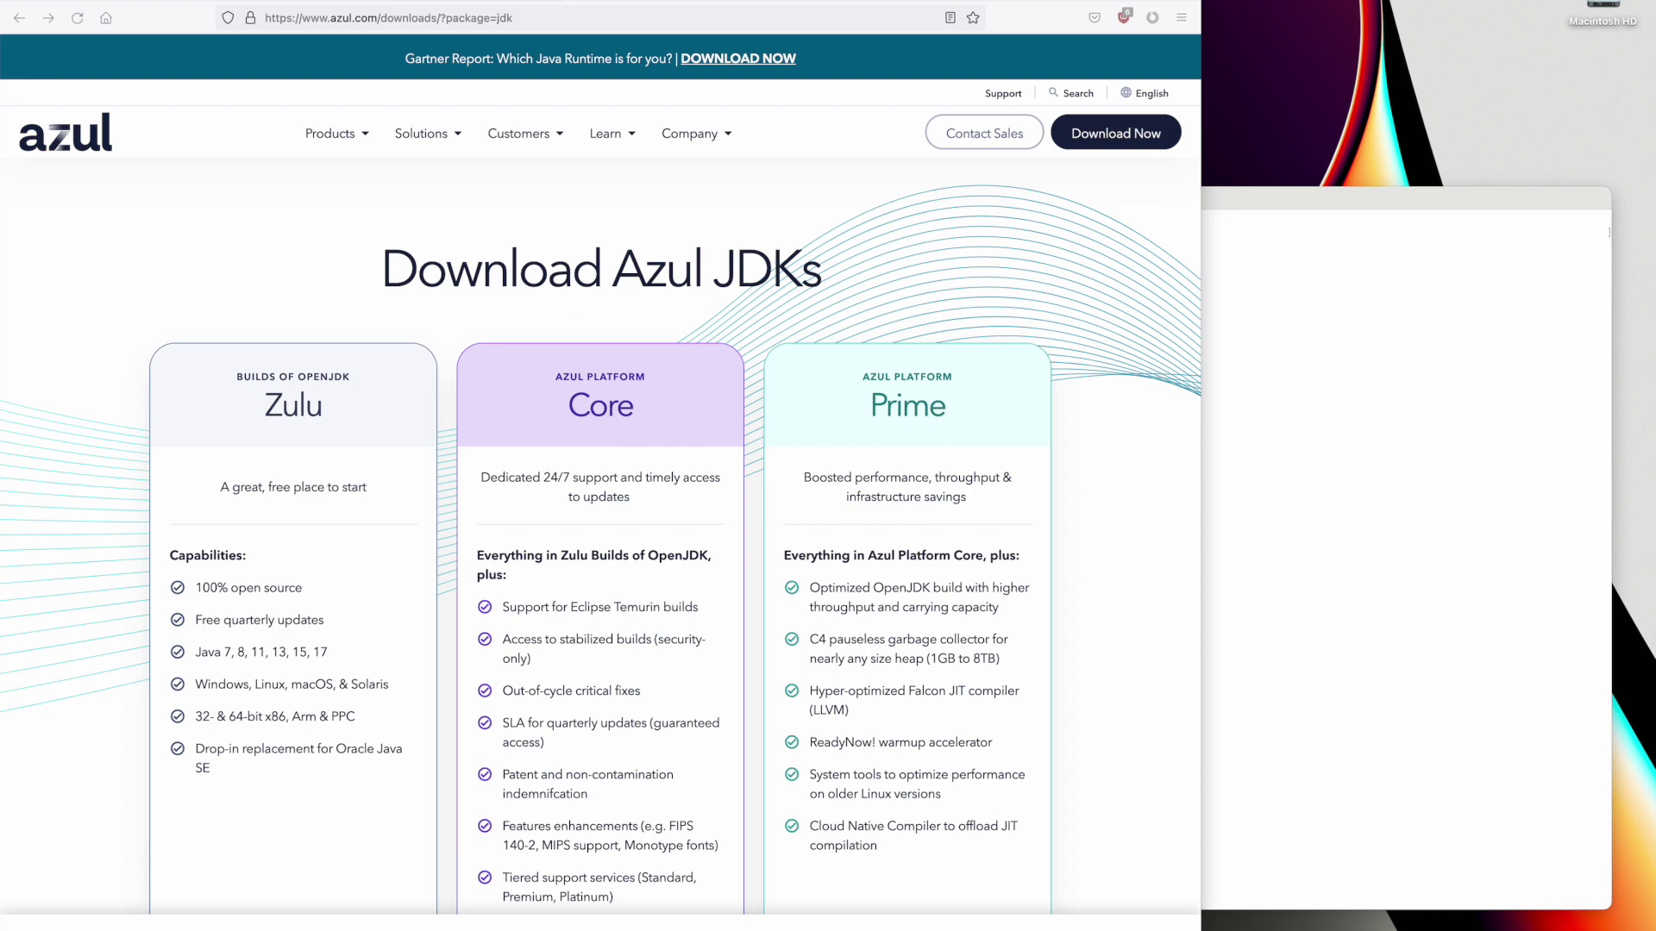
key(super+shift+5)
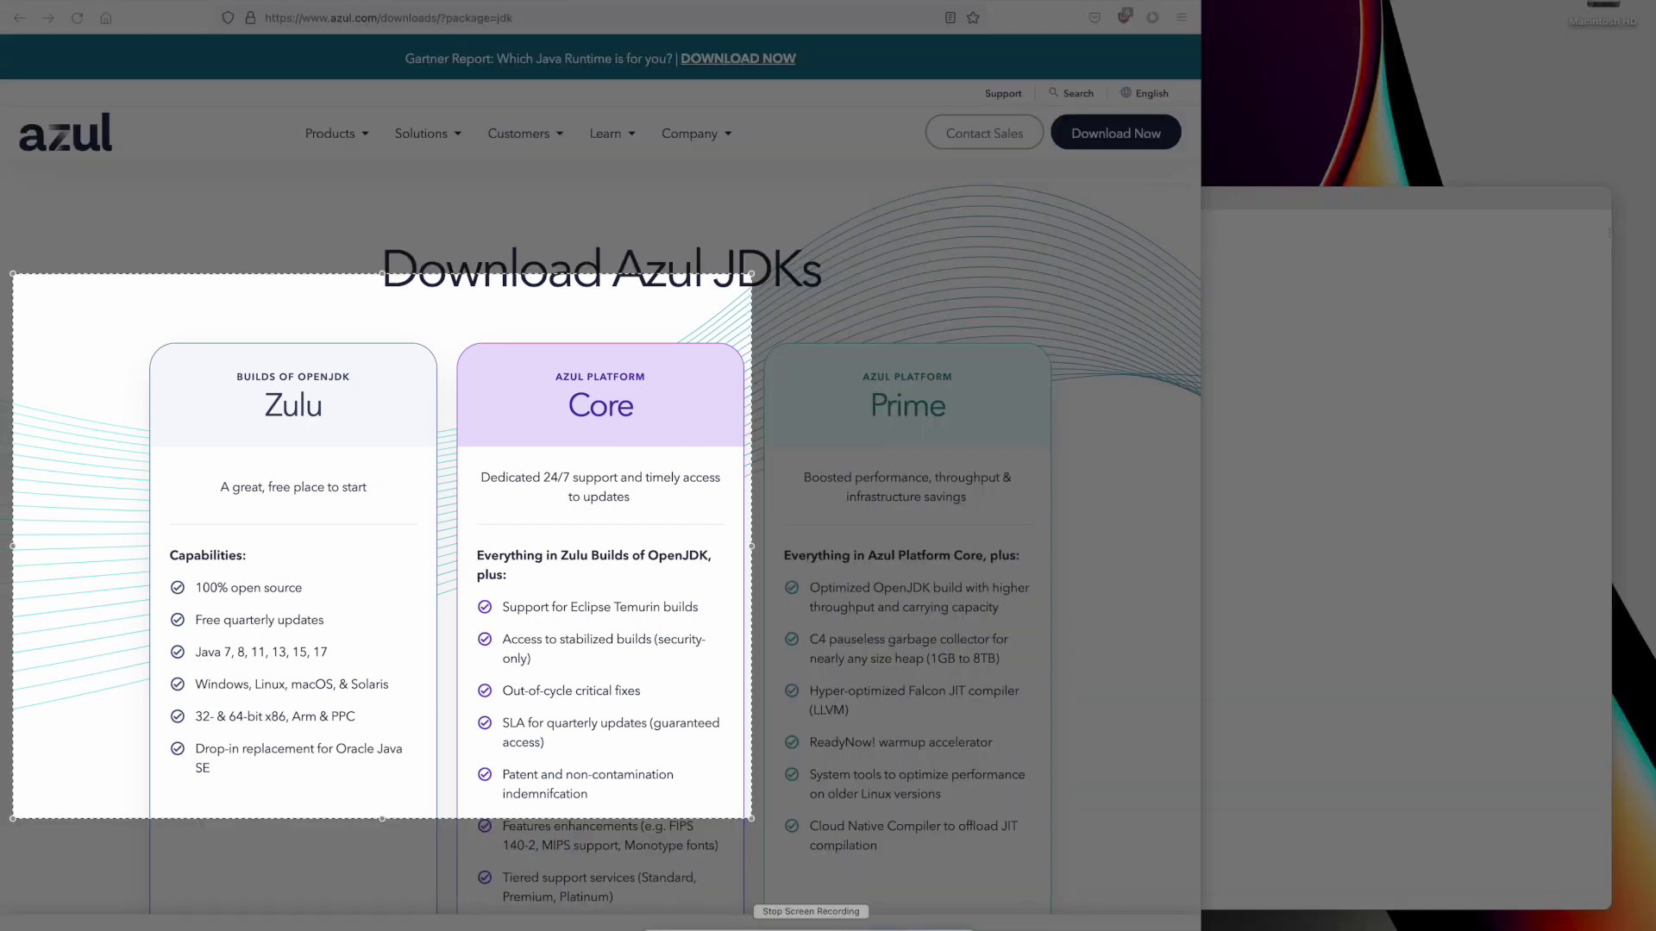
key(Return)
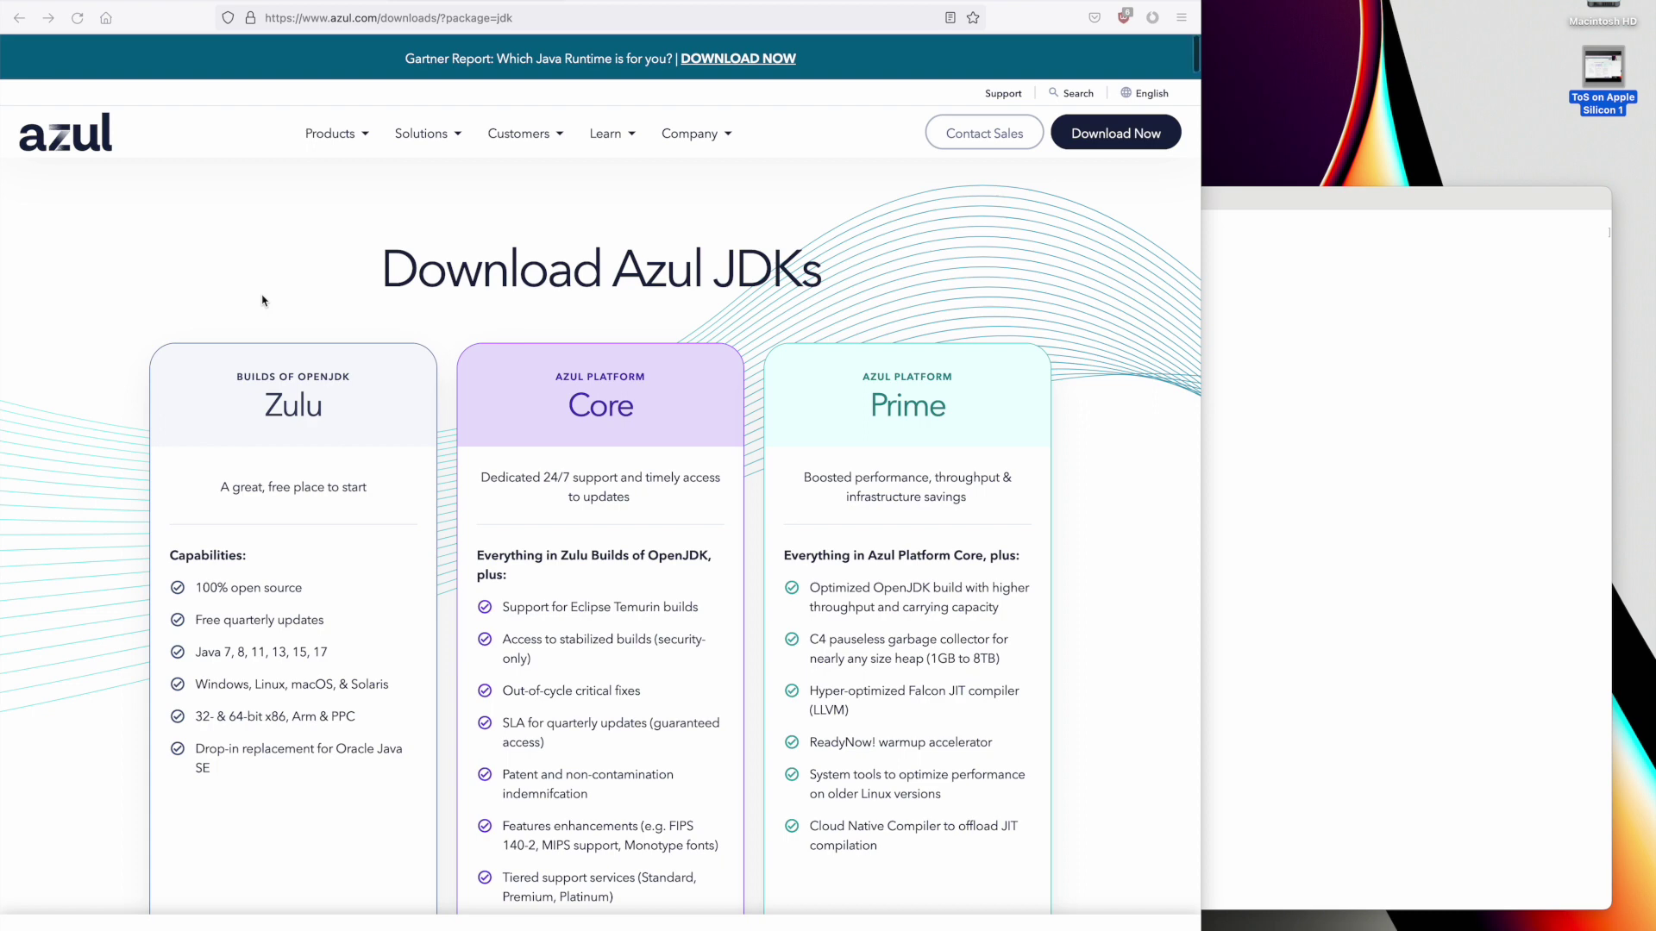
Look over the Zulu, Core and Prime offerings and open the download list for the free Zulu builds of OpenJDK.
scroll(263, 300, down, 3)
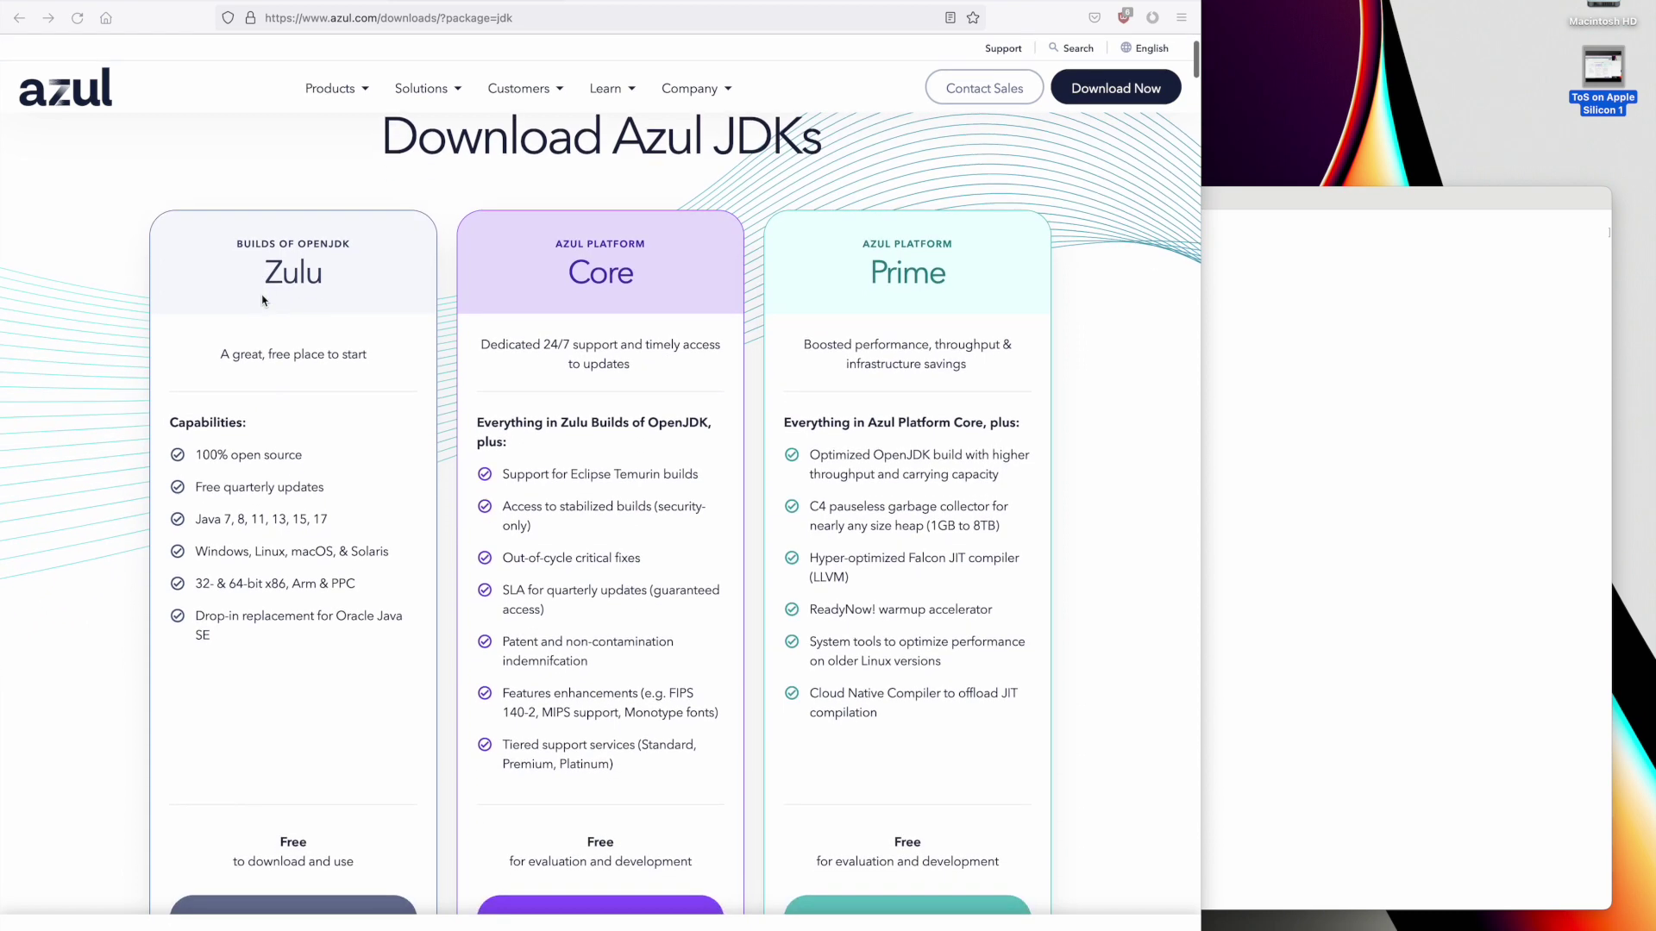
scroll(263, 300, down, 5)
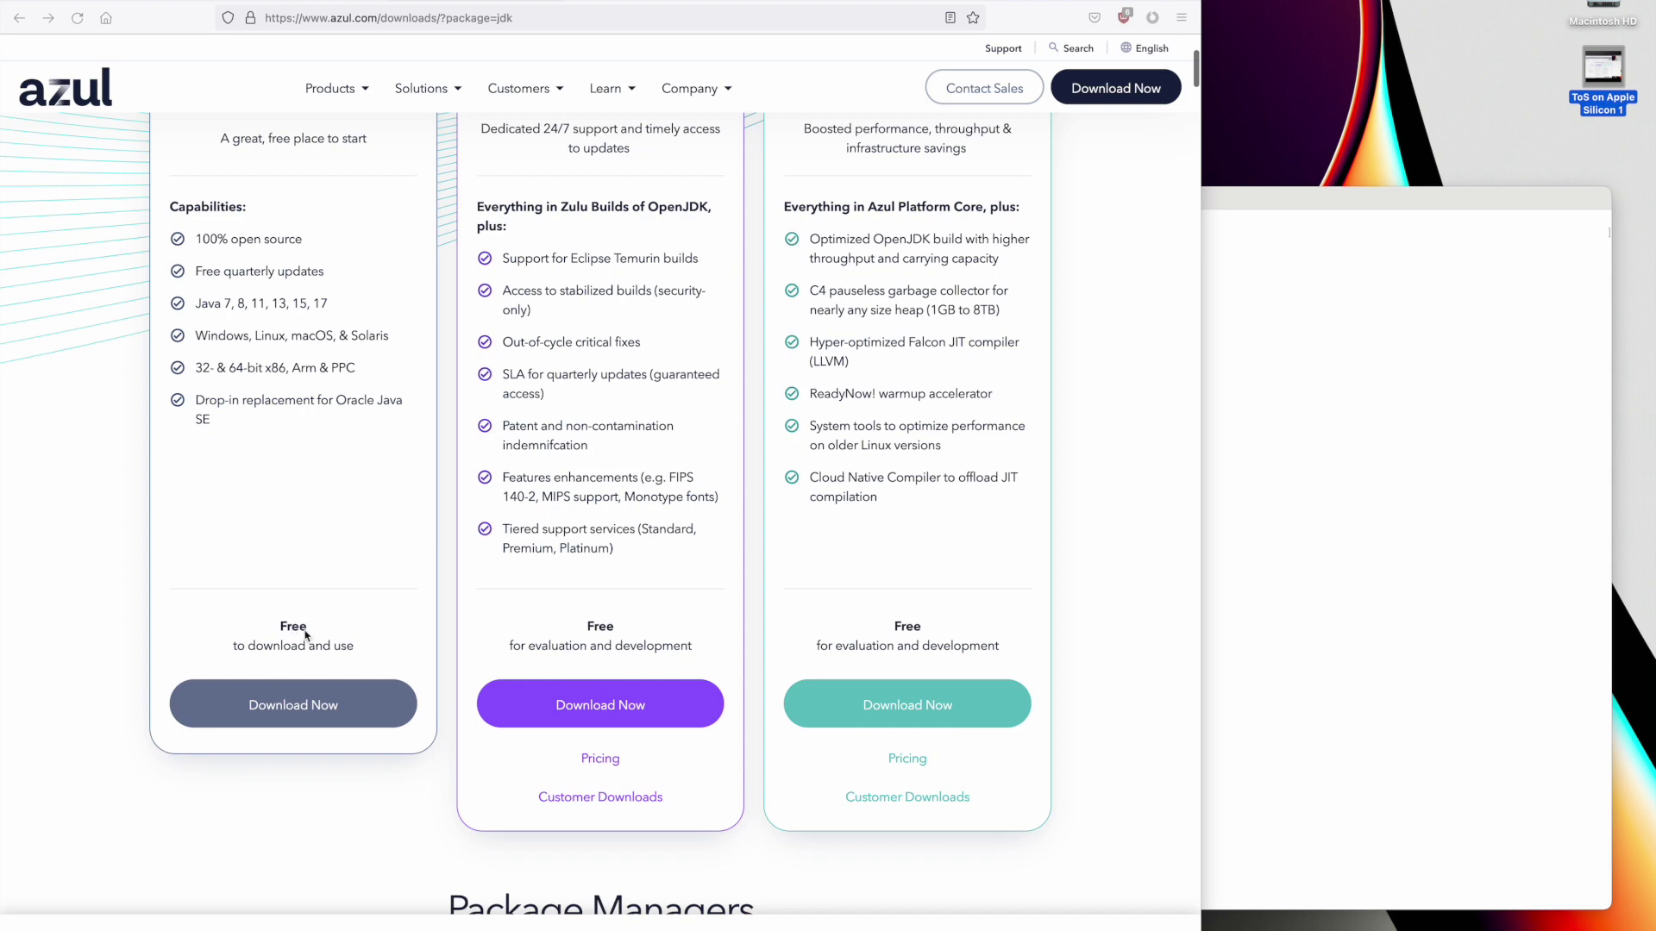
scroll(305, 635, up, 5)
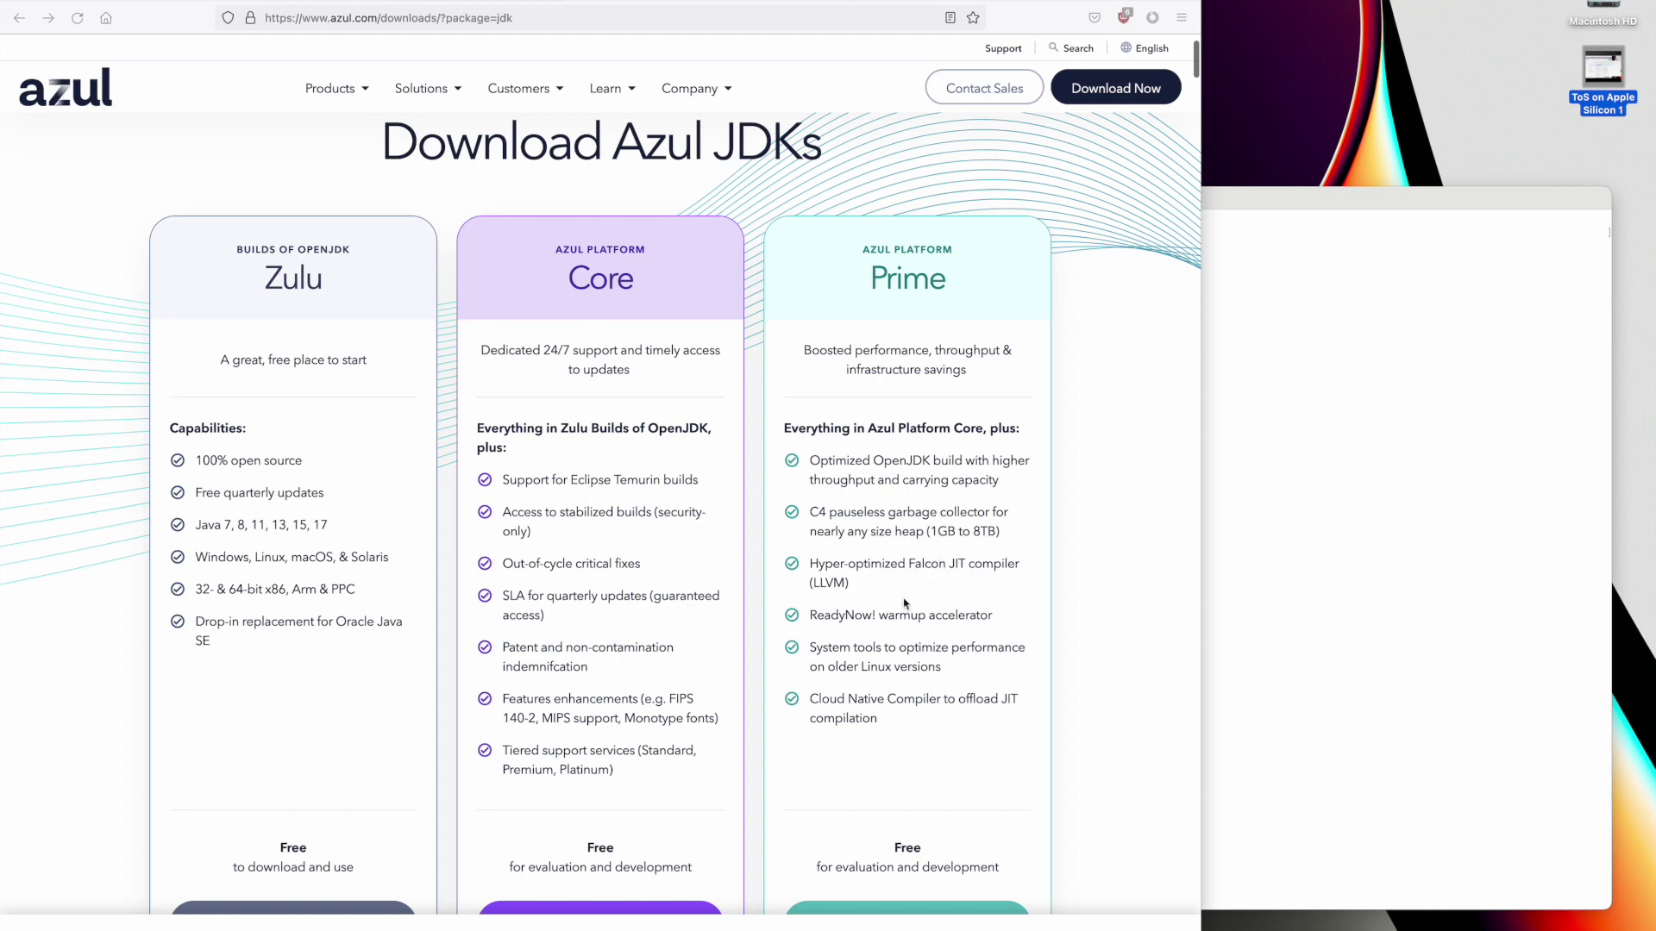
scroll(904, 602, down, 4)
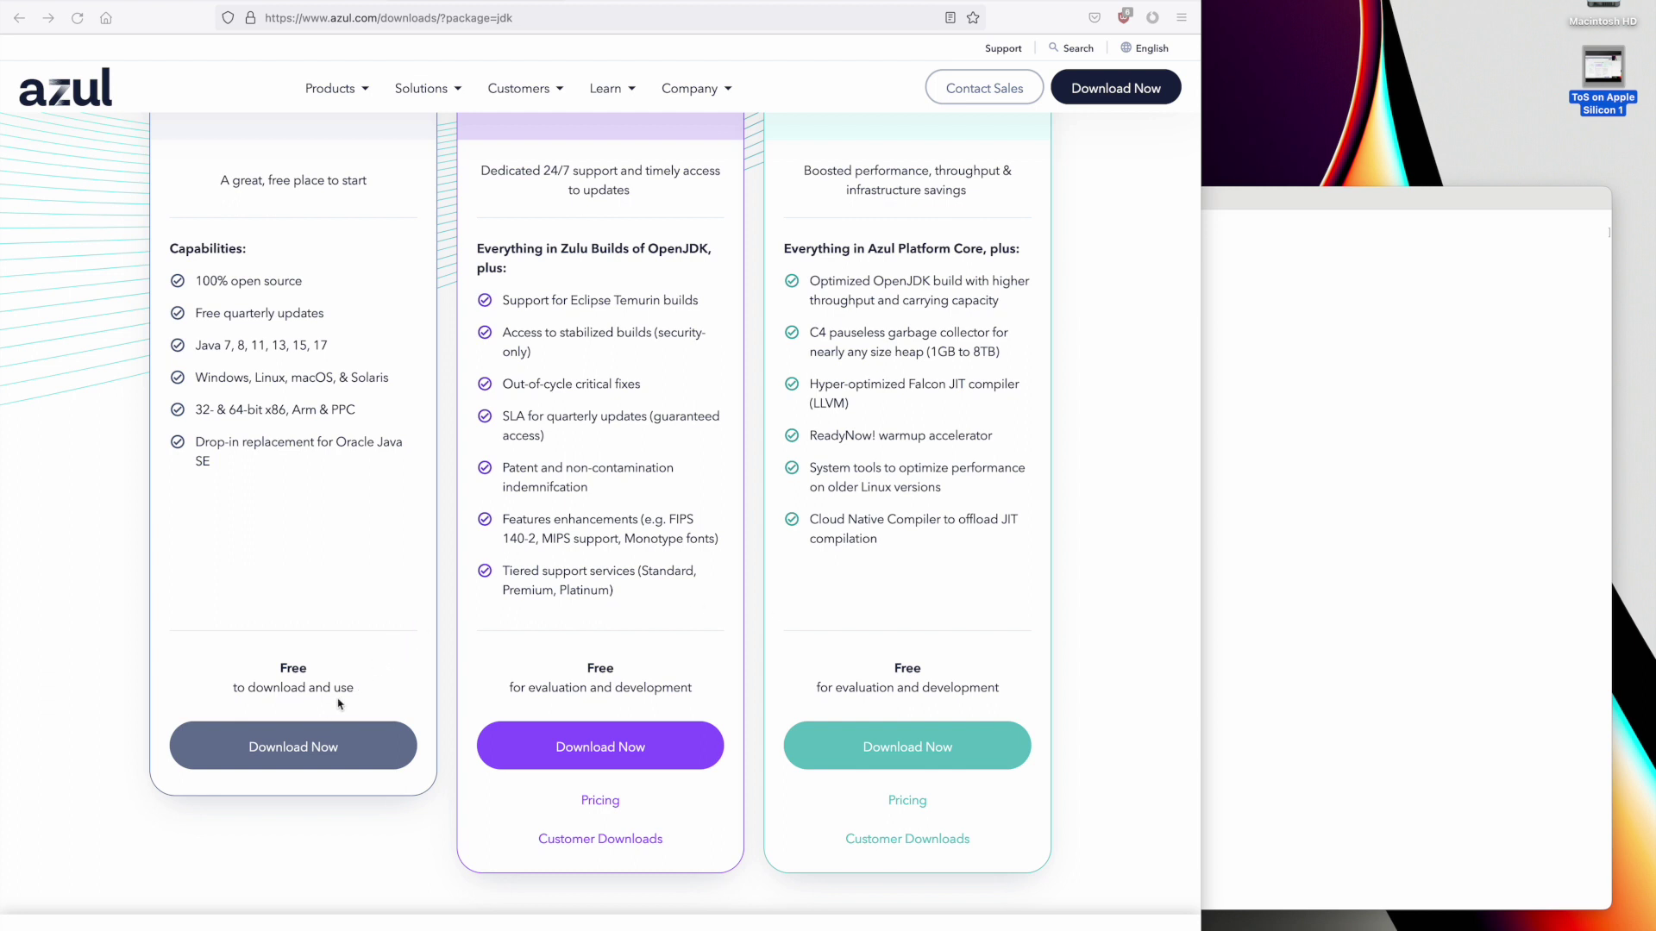
click(304, 747)
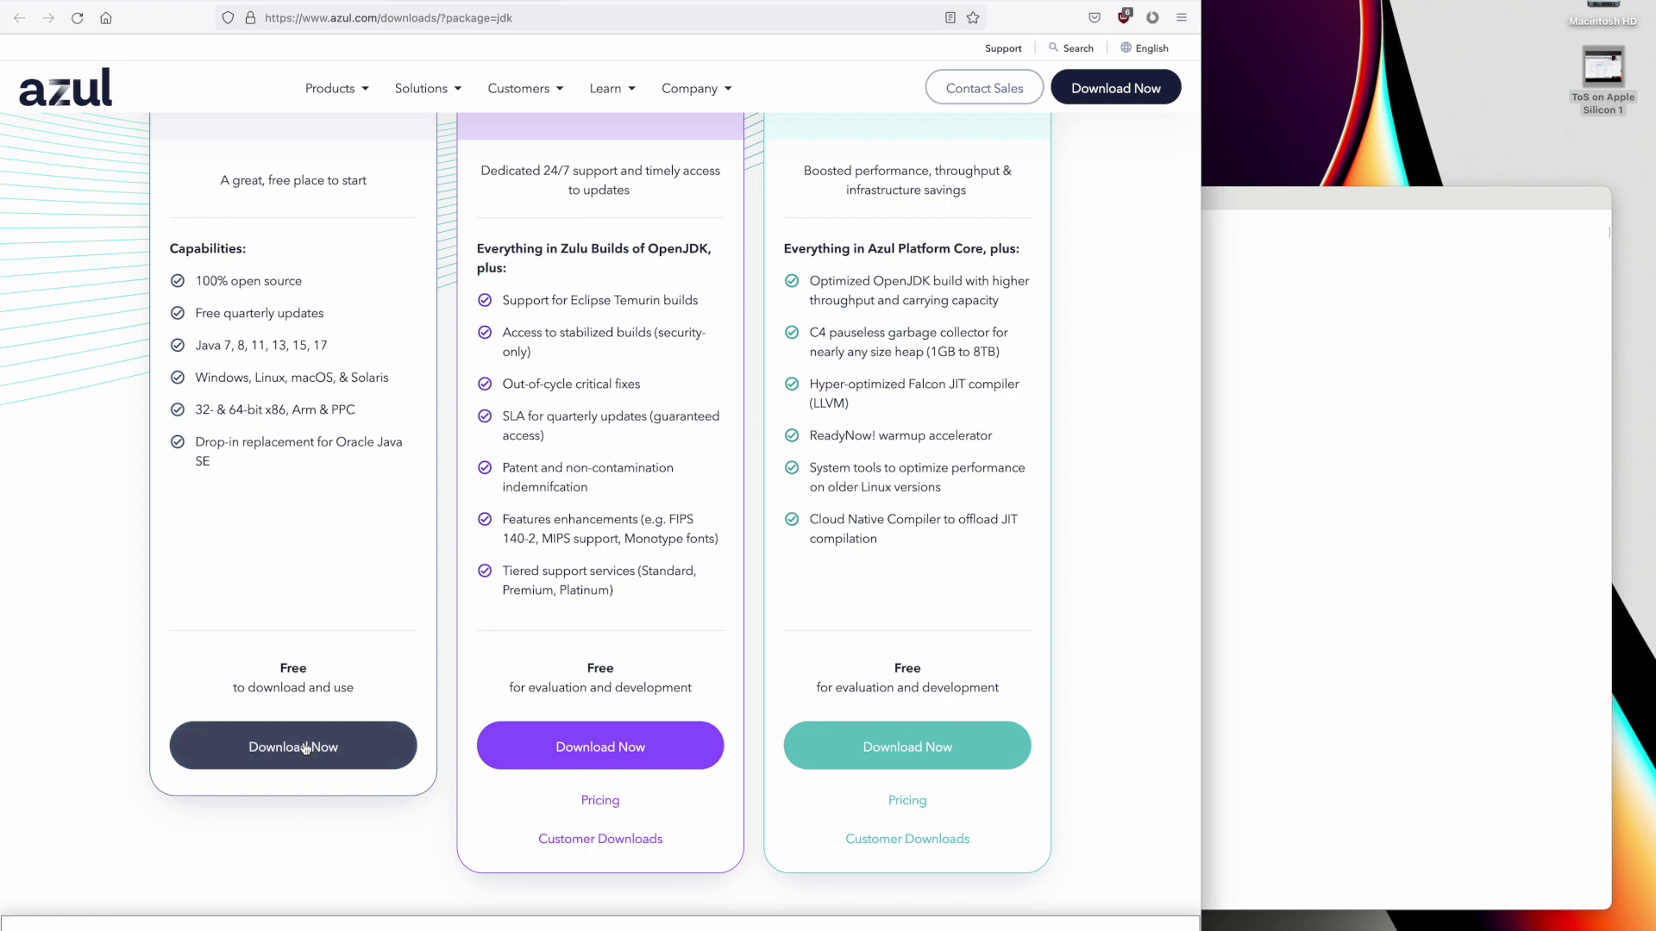
click(304, 746)
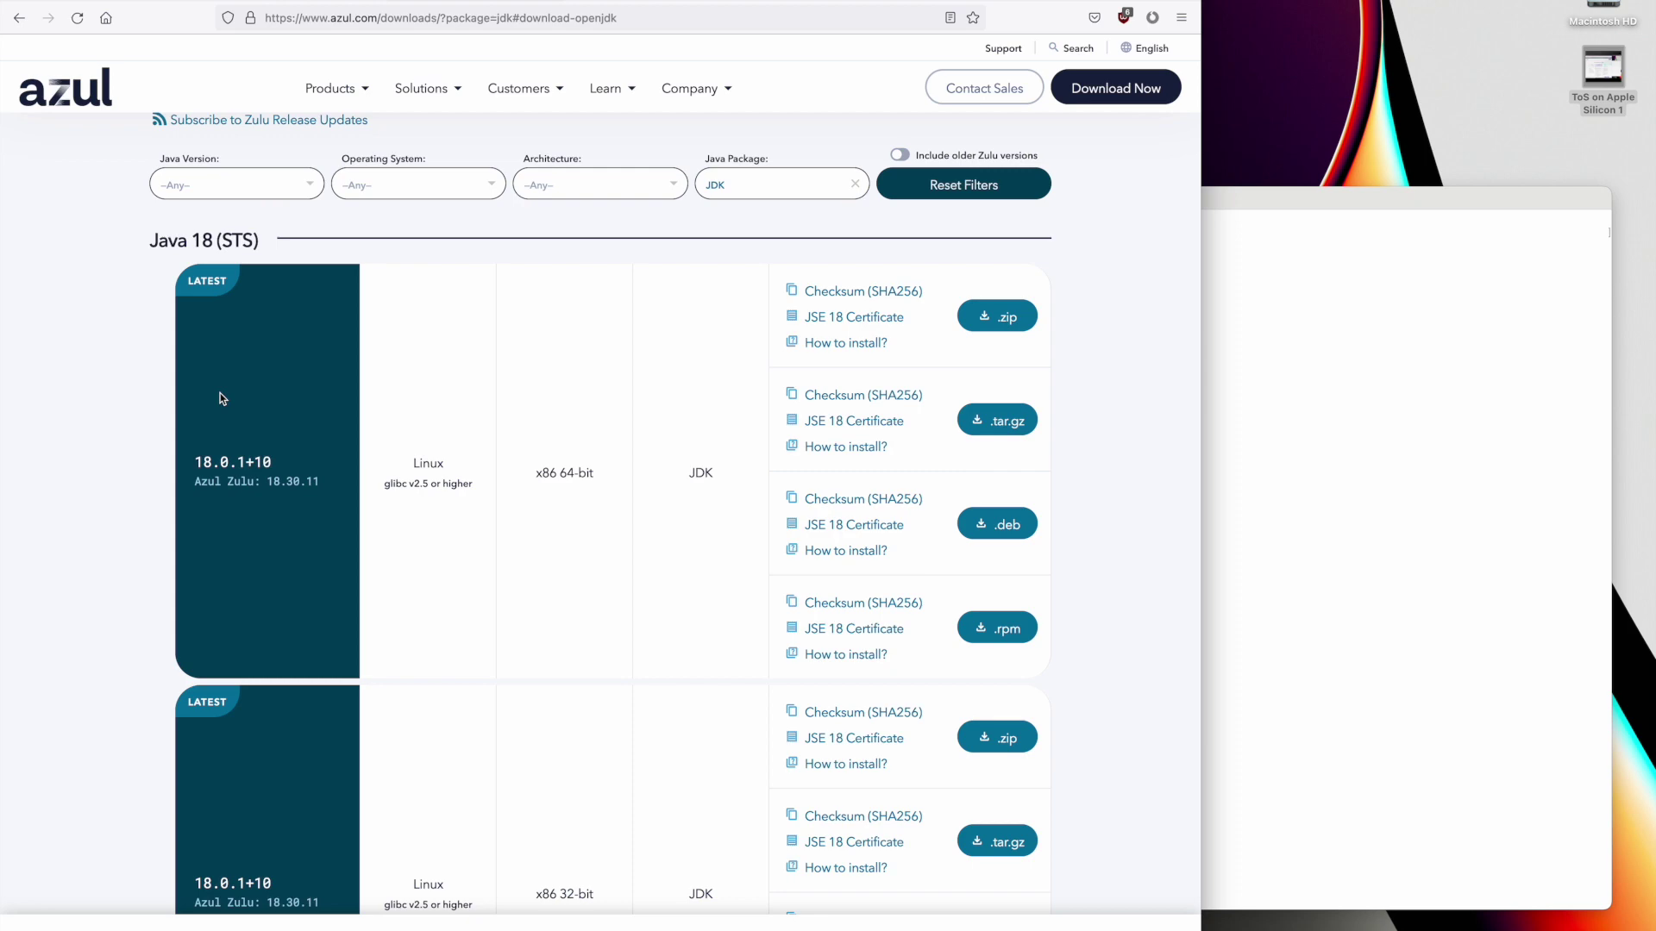
Download the .dmg of the Java 11 (LTS) JDK for macOS ARM 64-bit.
scroll(221, 398, down, 20)
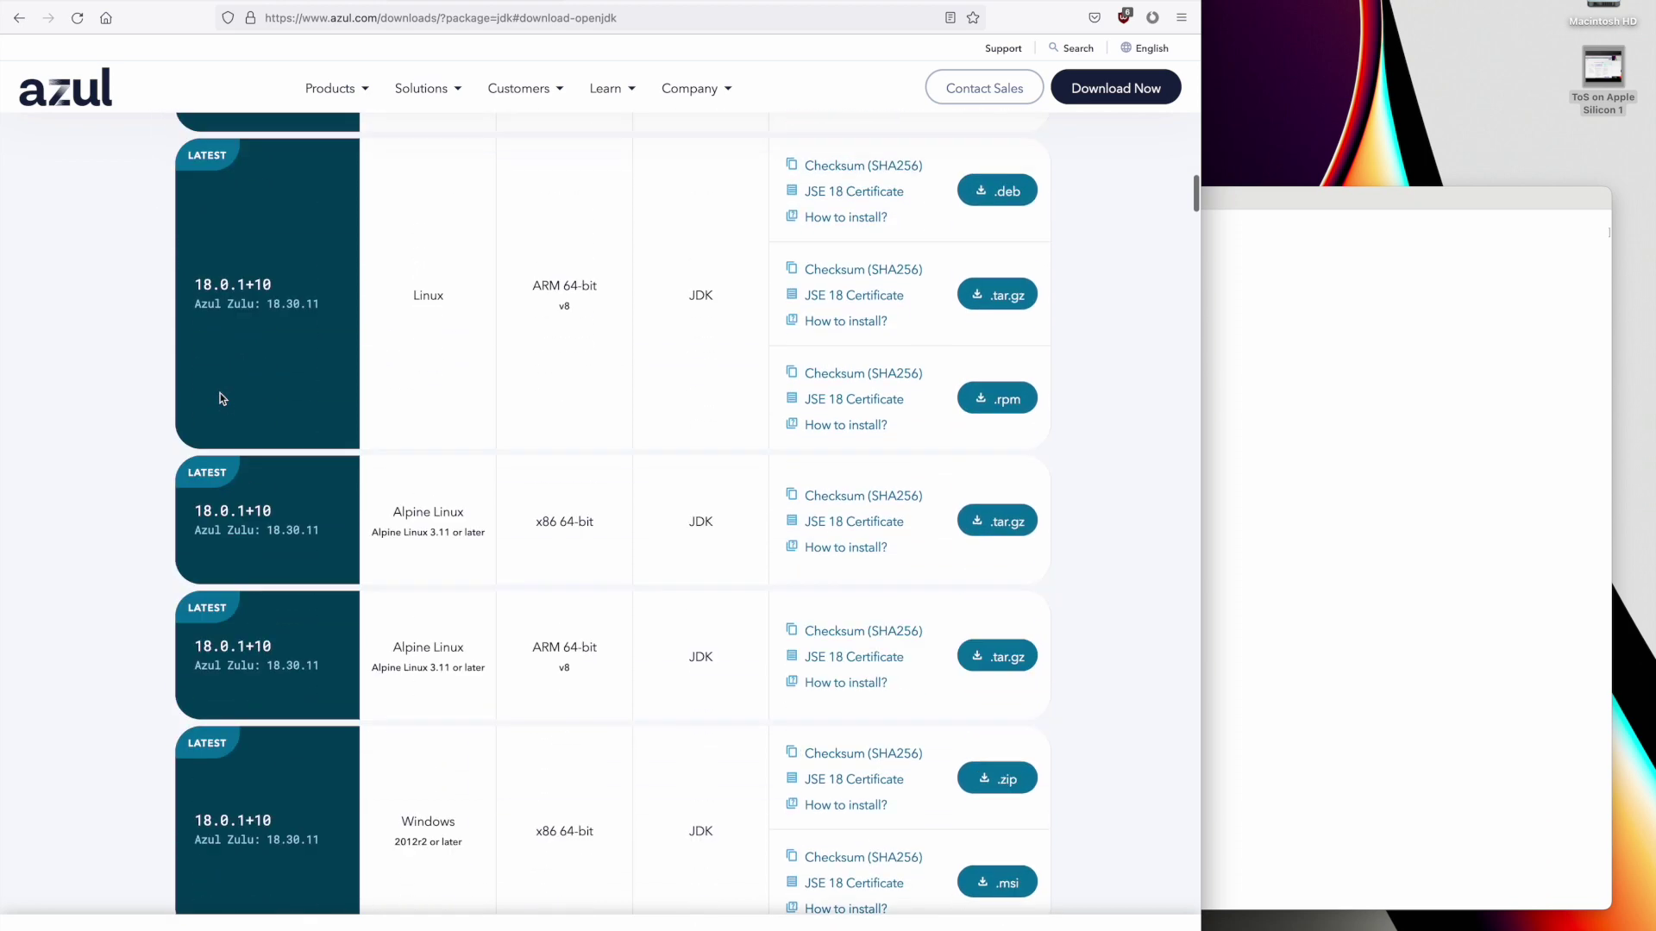
scroll(222, 398, down, 20)
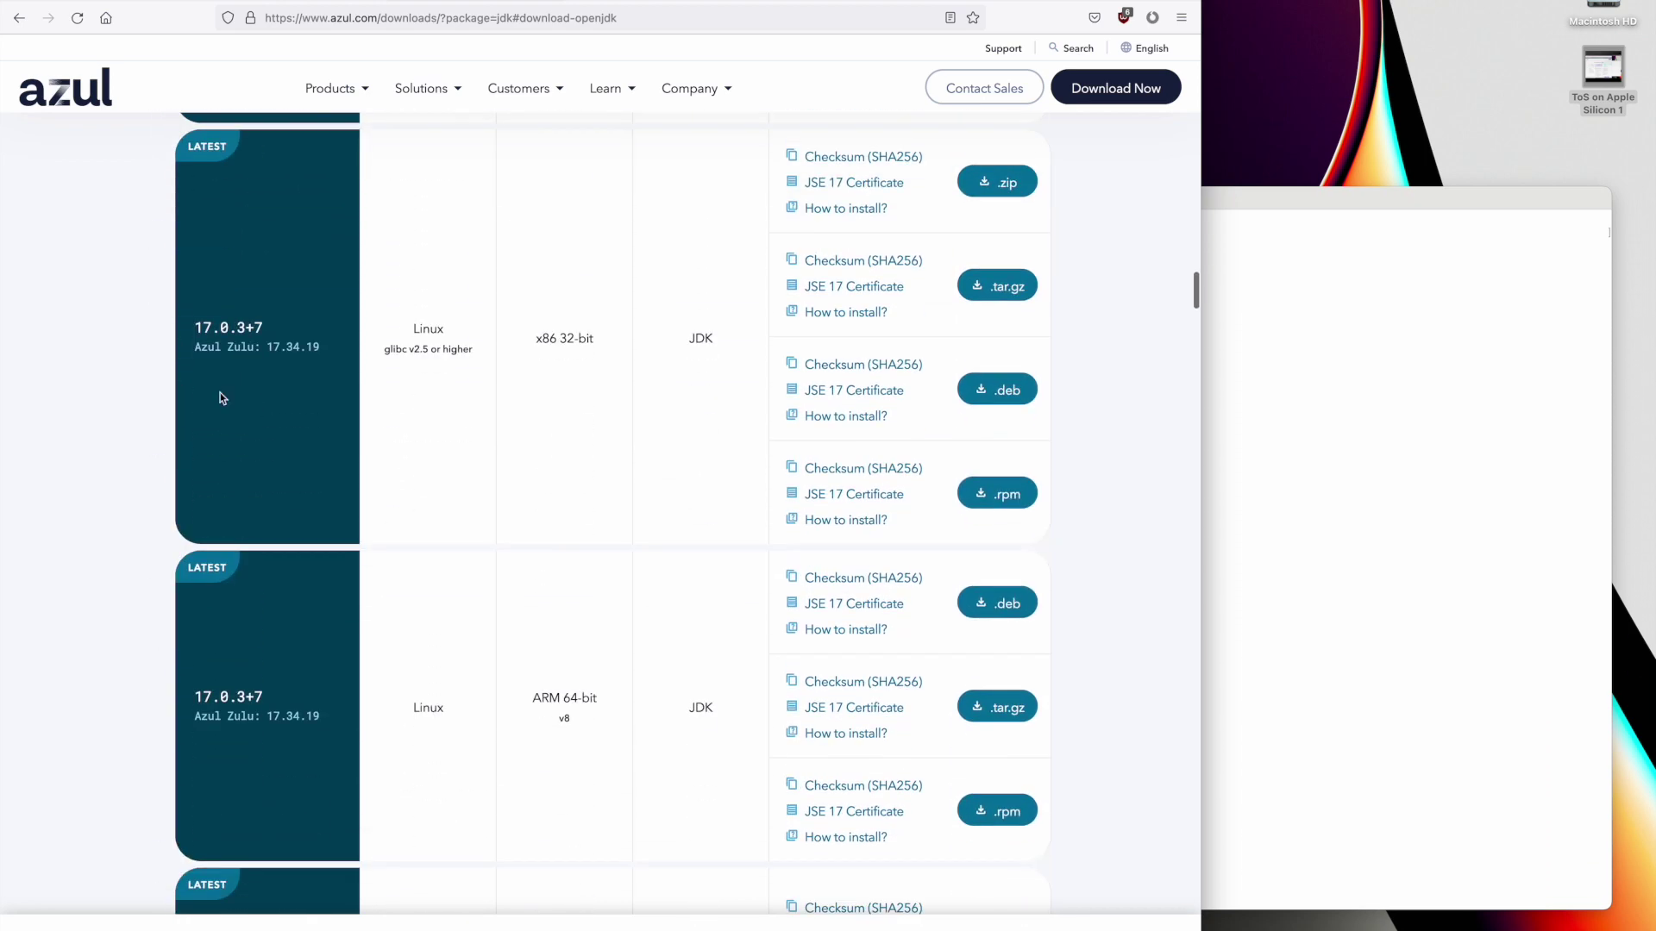
scroll(220, 397, down, 20)
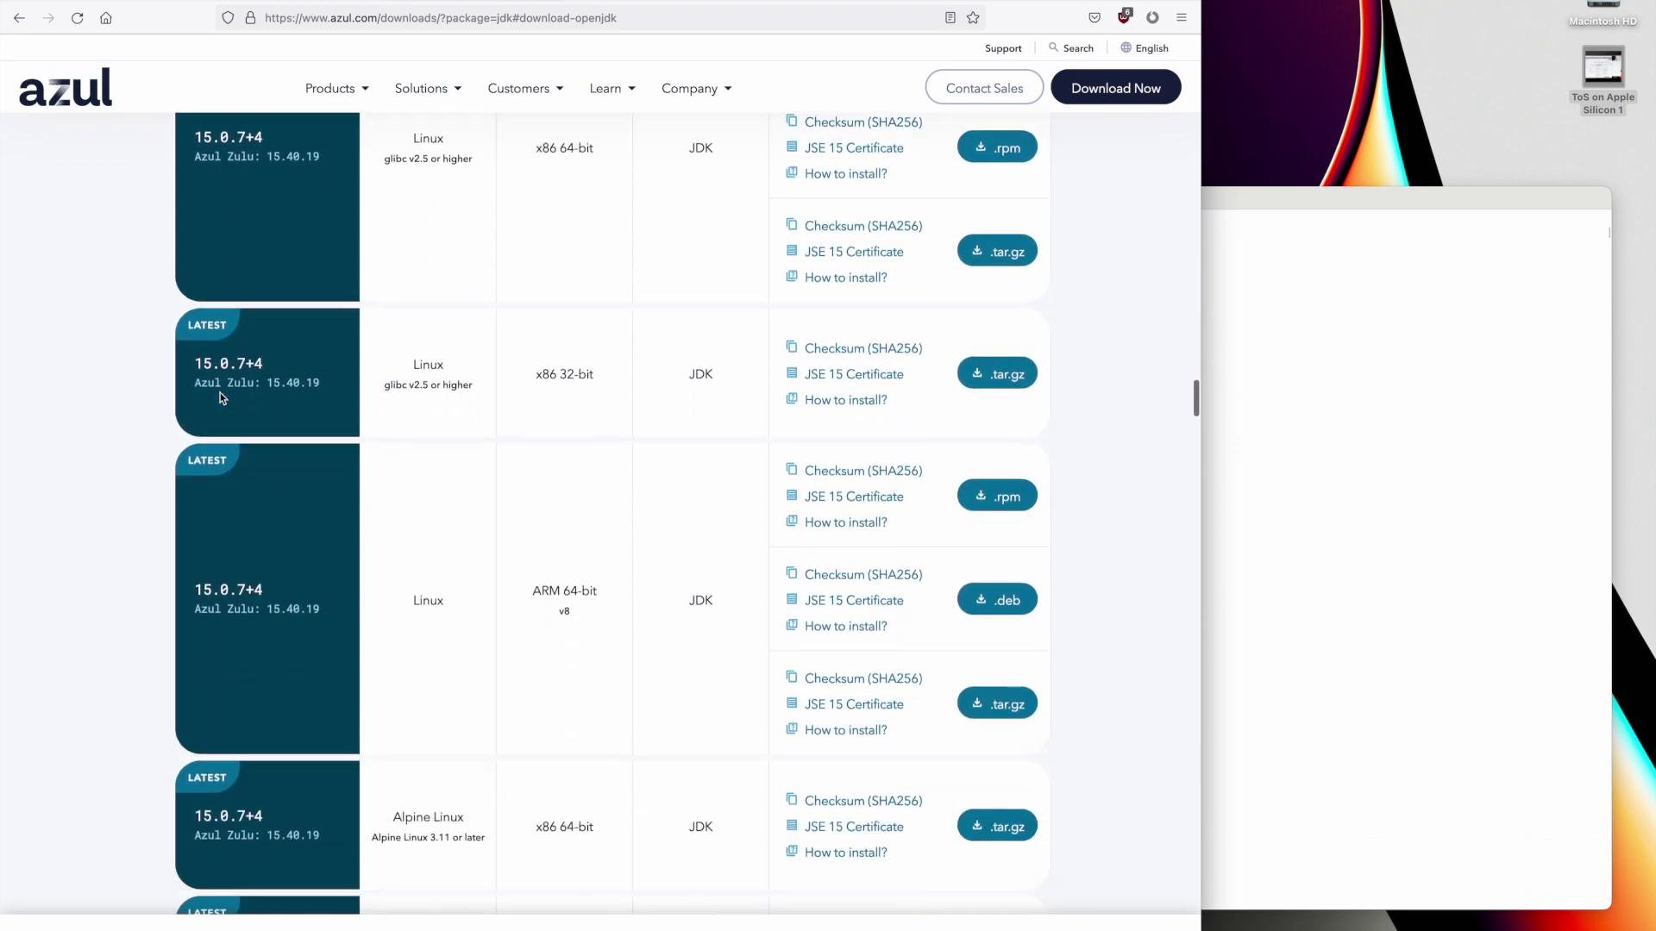
scroll(222, 398, down, 20)
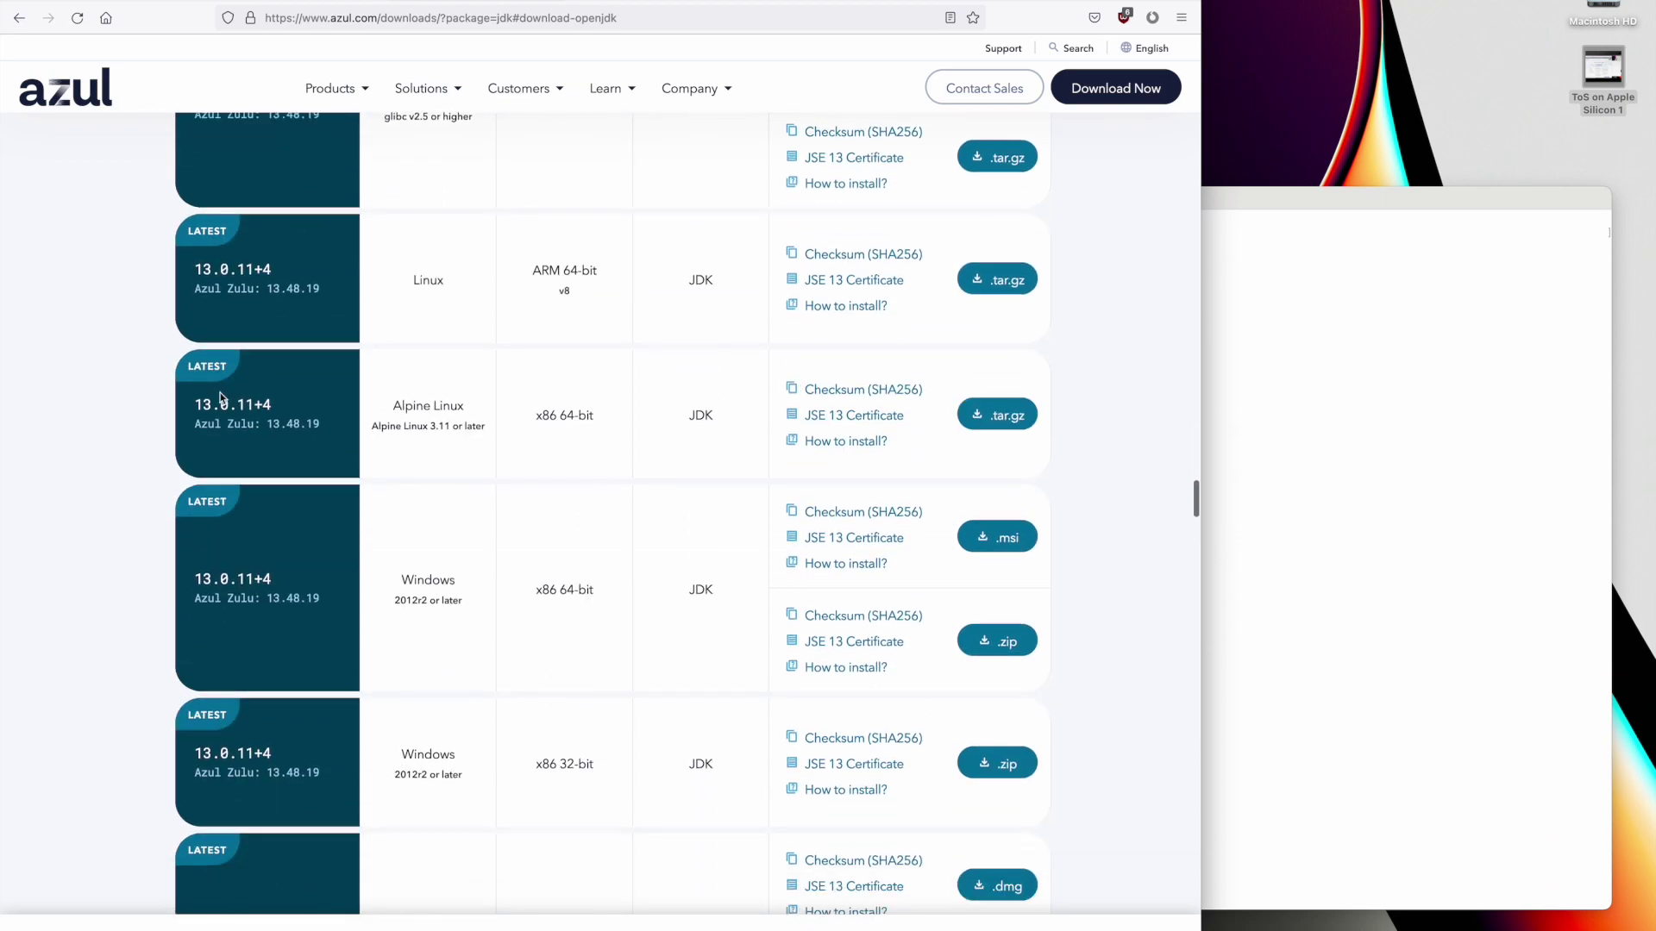
scroll(222, 399, down, 15)
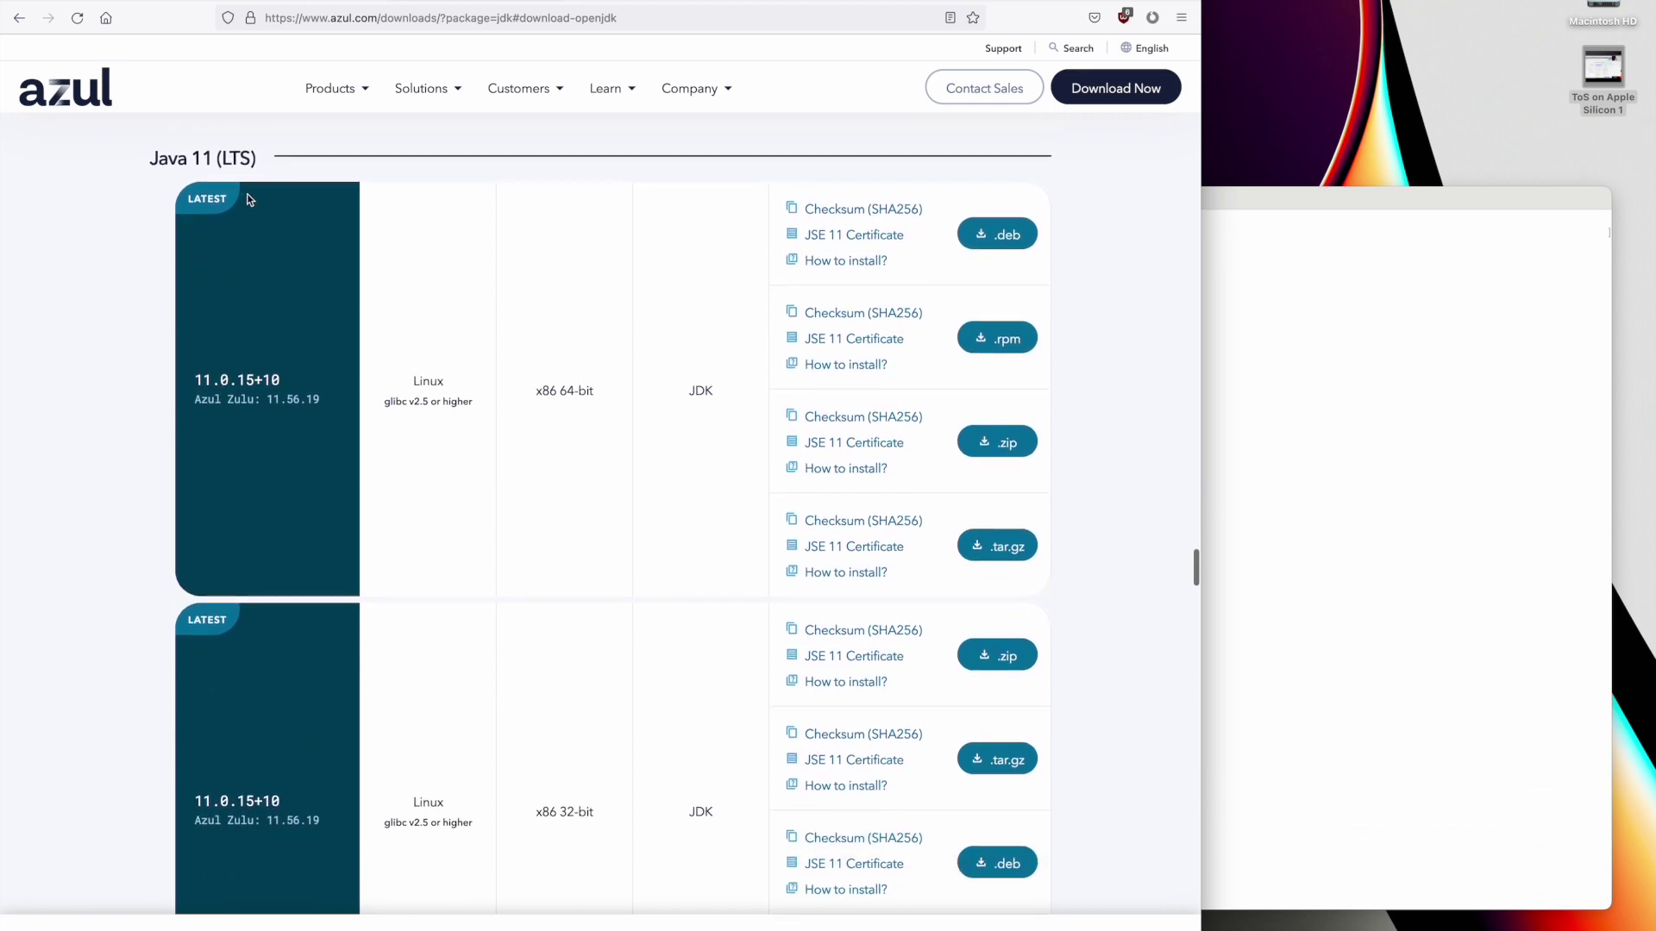
scroll(413, 447, down, 10)
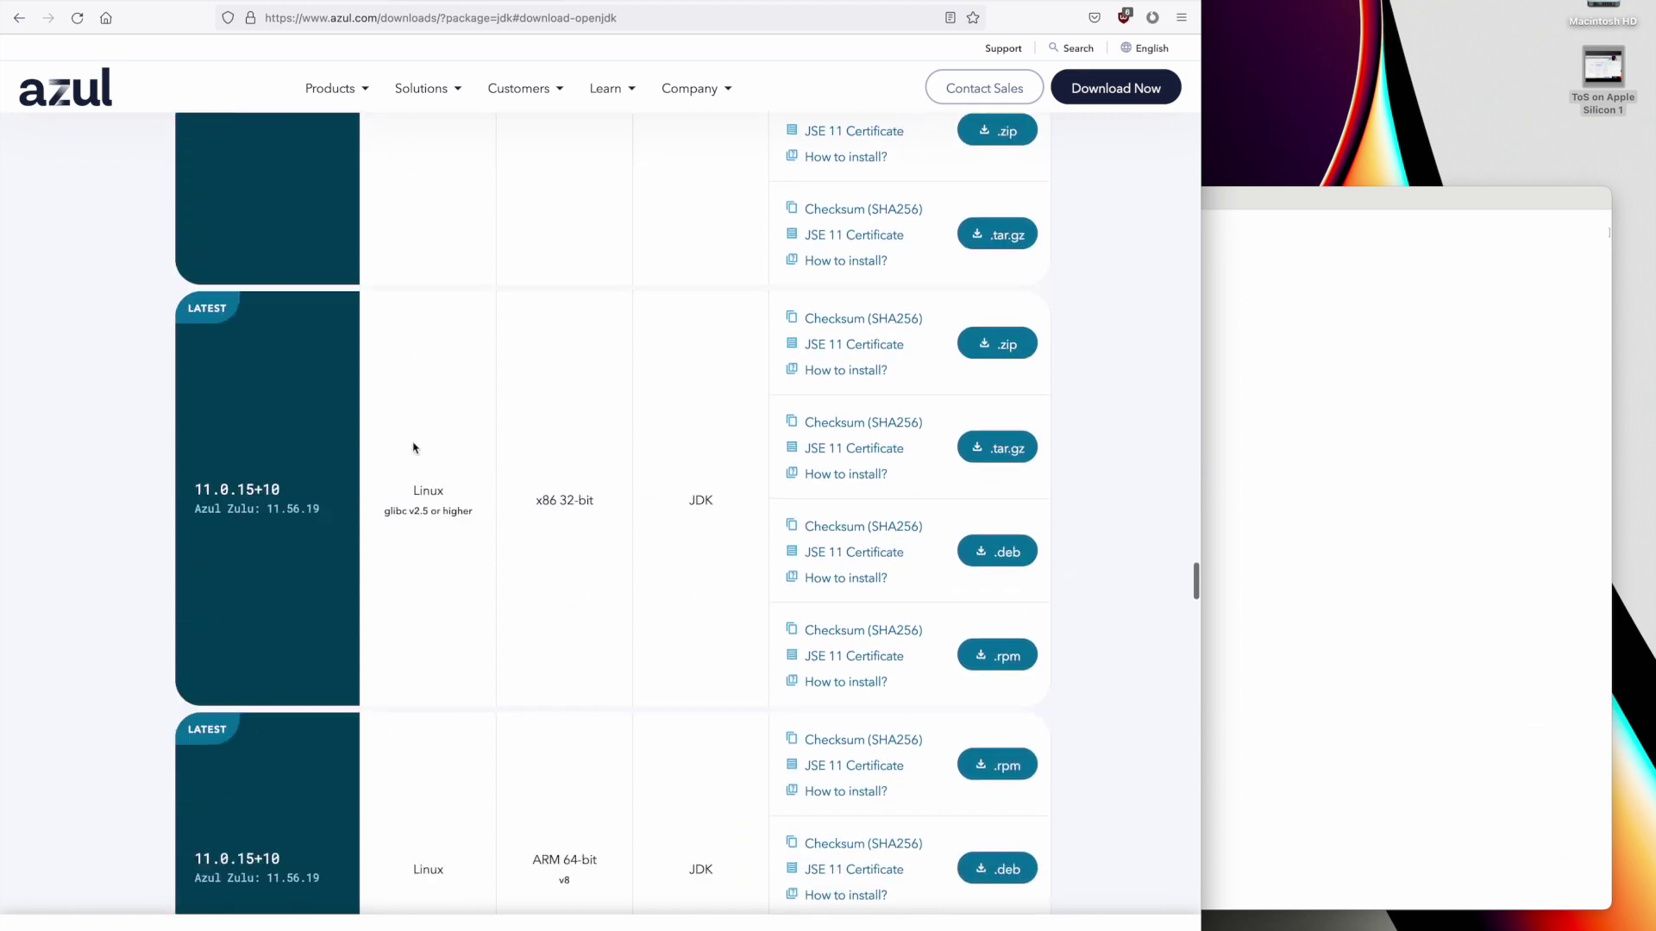
scroll(413, 447, down, 9)
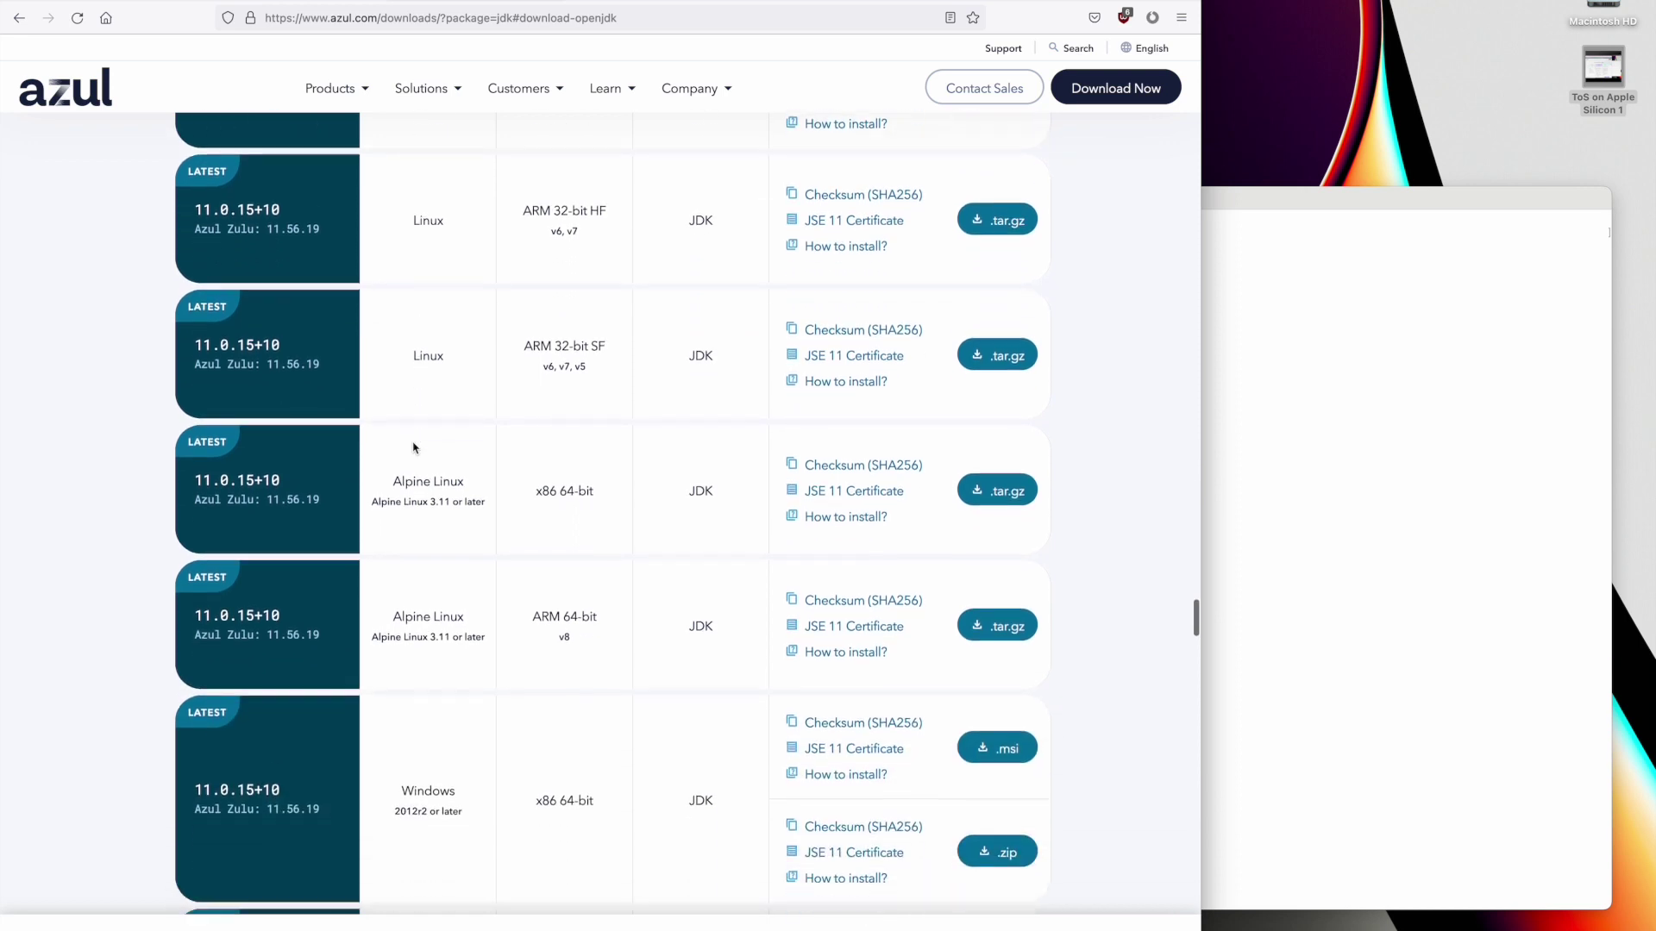
scroll(413, 448, down, 11)
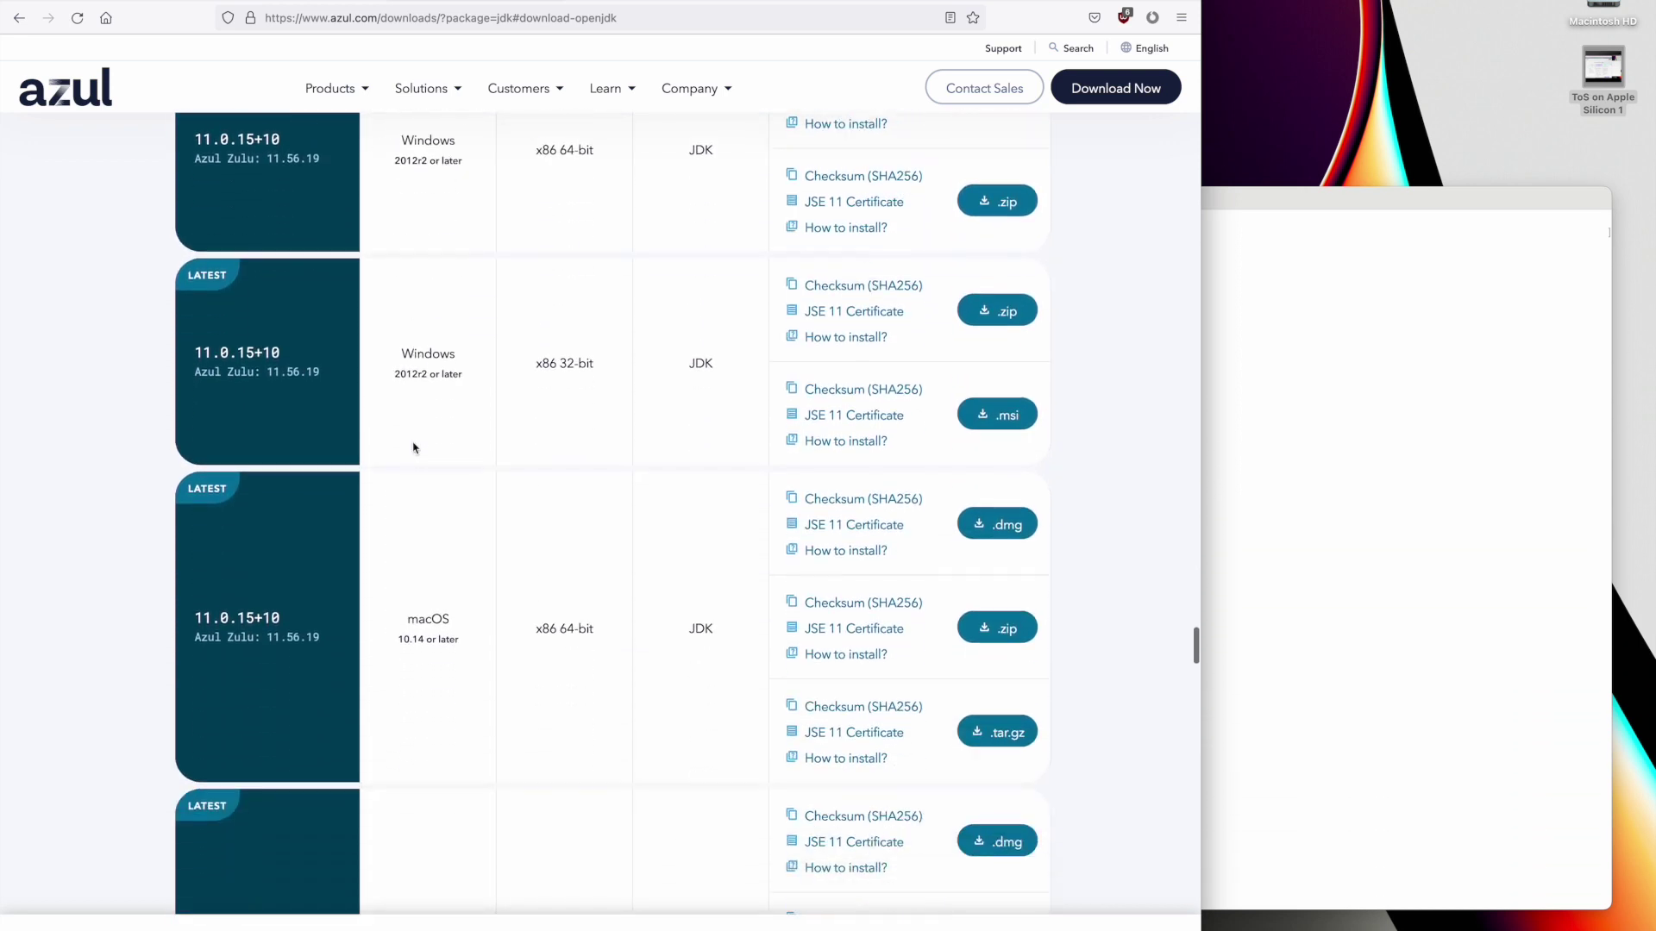
scroll(413, 448, down, 4)
scroll(413, 448, up, 3)
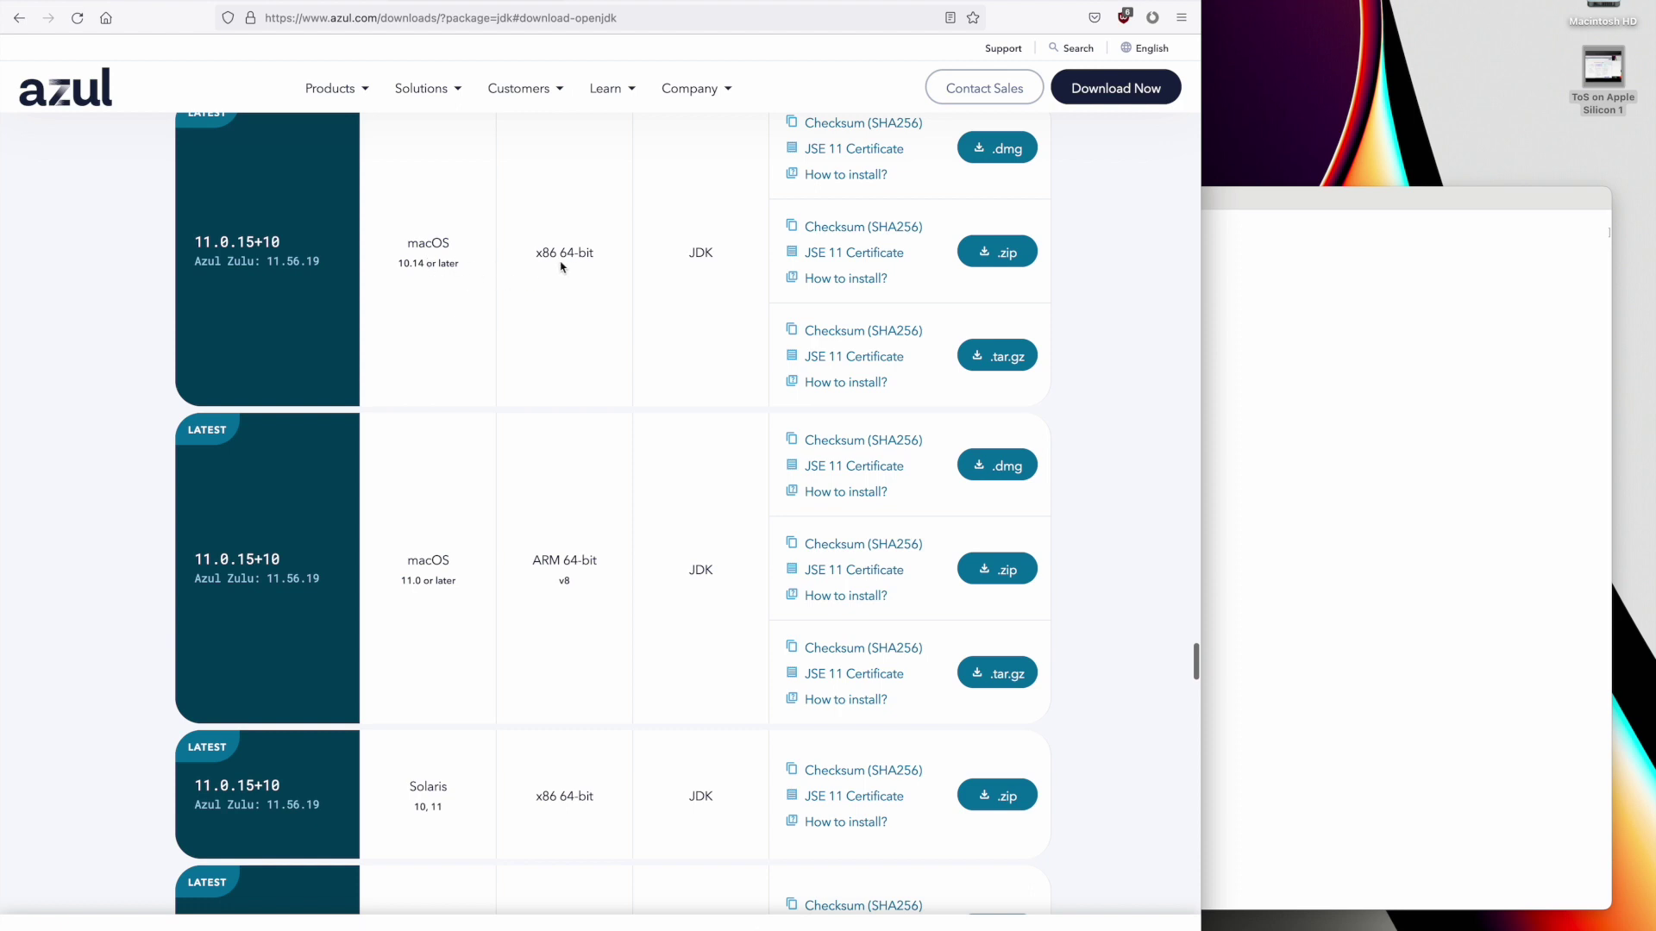
scroll(500, 420, down, 1)
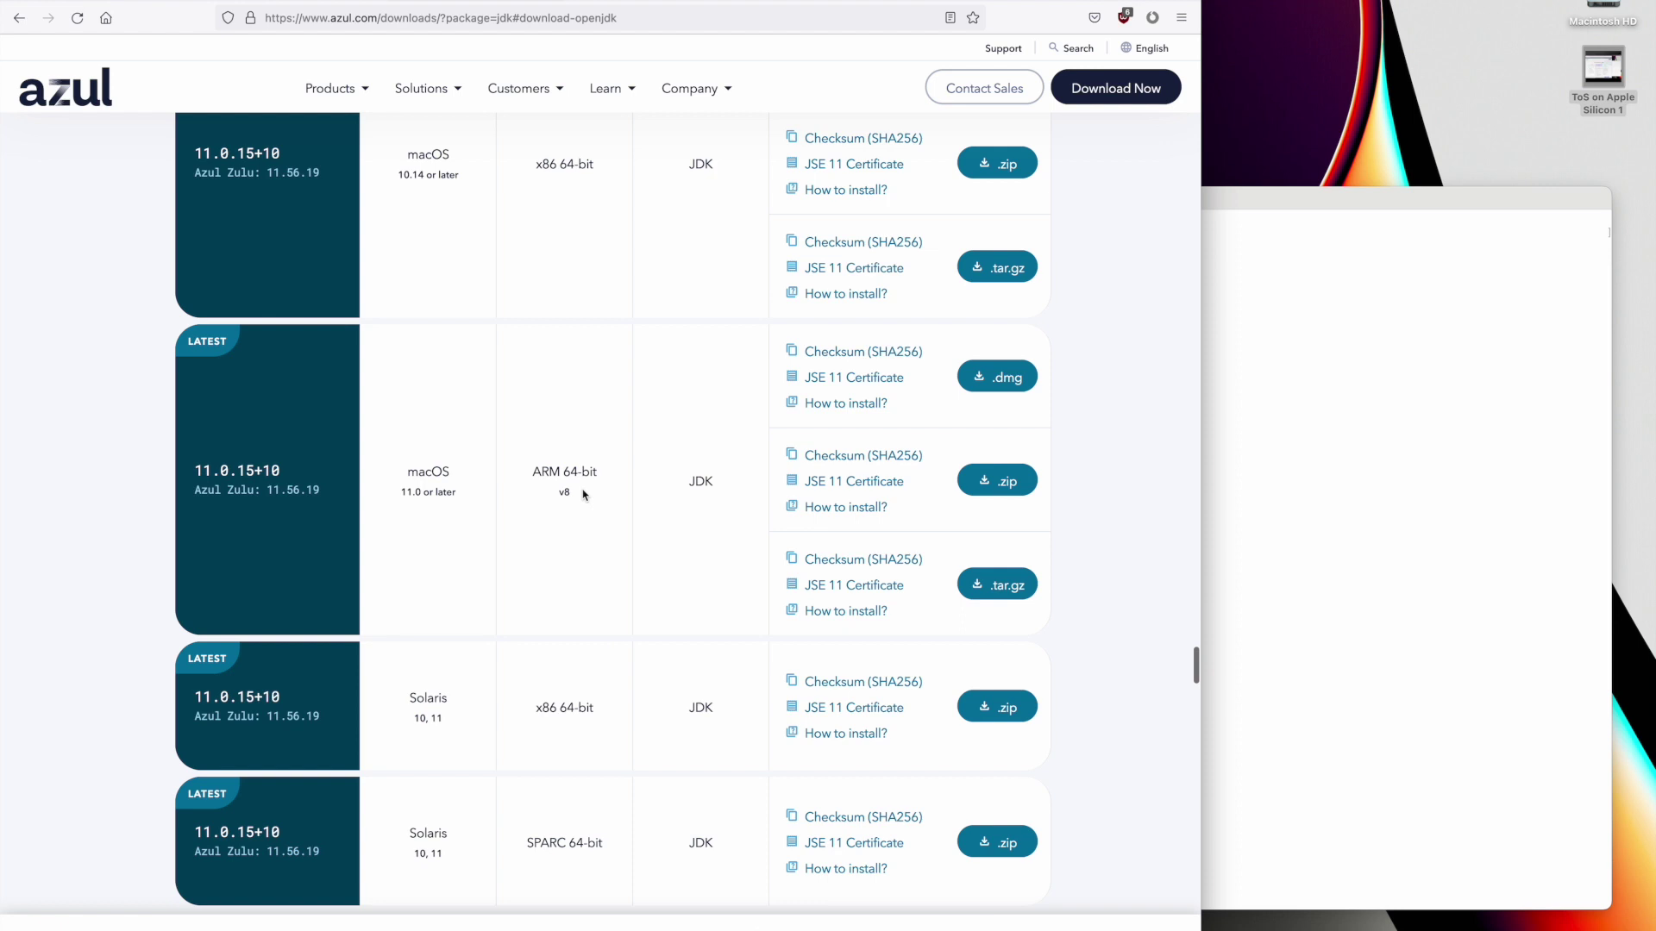
click(996, 384)
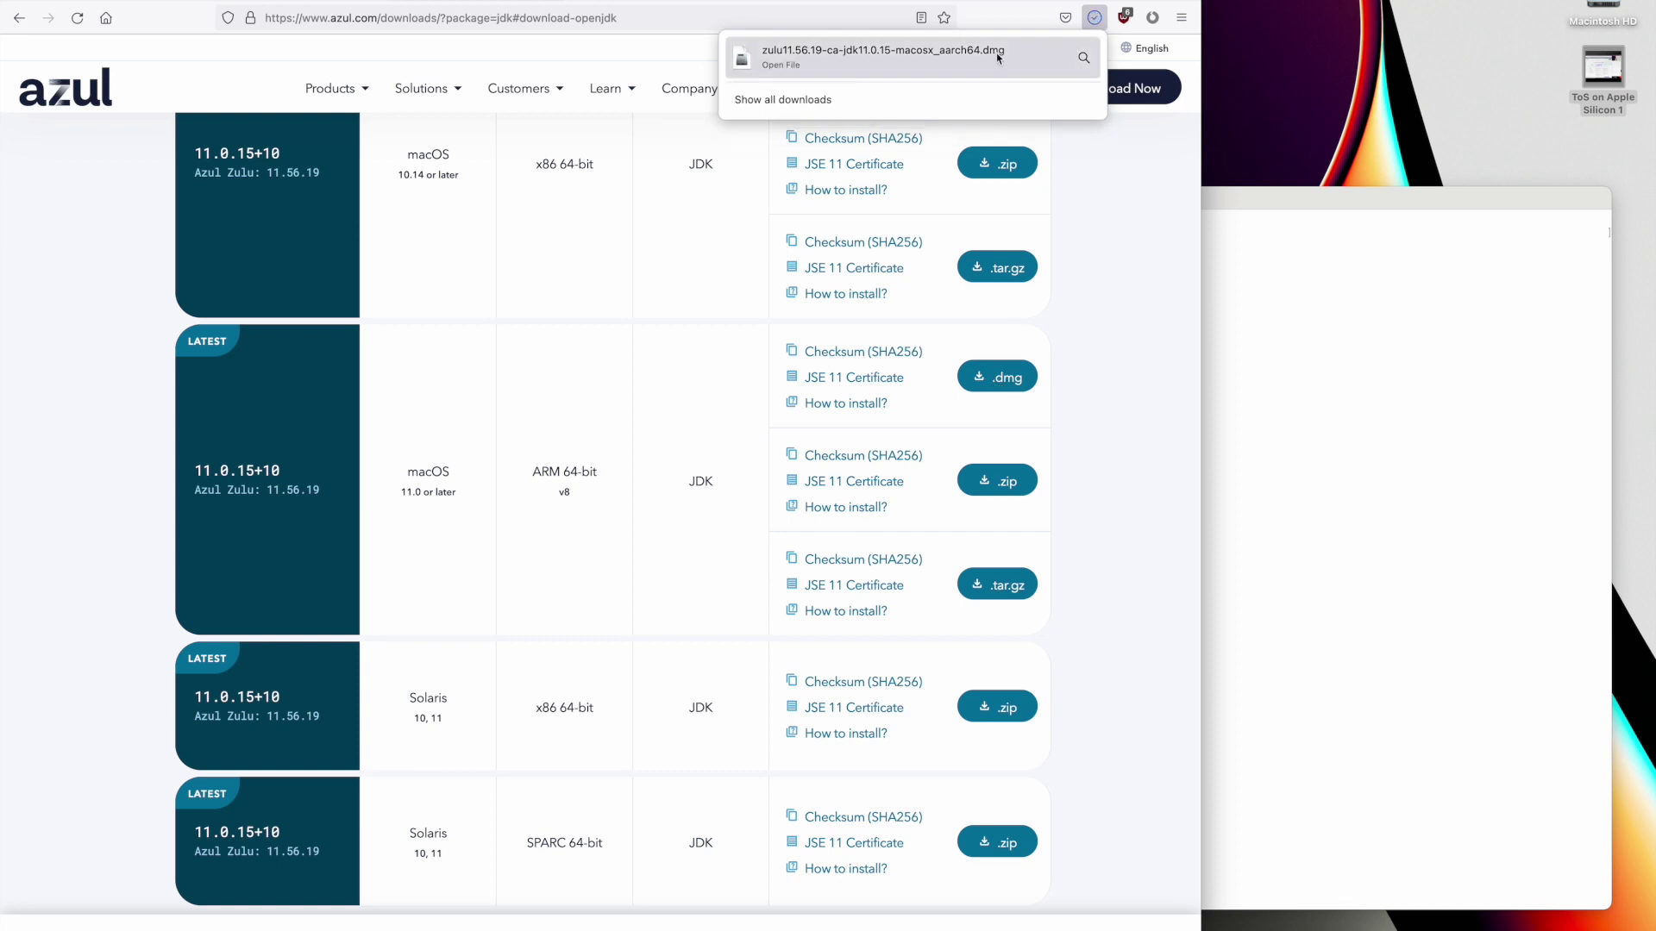
Open the downloaded Zulu disk image, install Azul Zulu JDK 11 with the account password, and move the installer to the Trash.
click(954, 60)
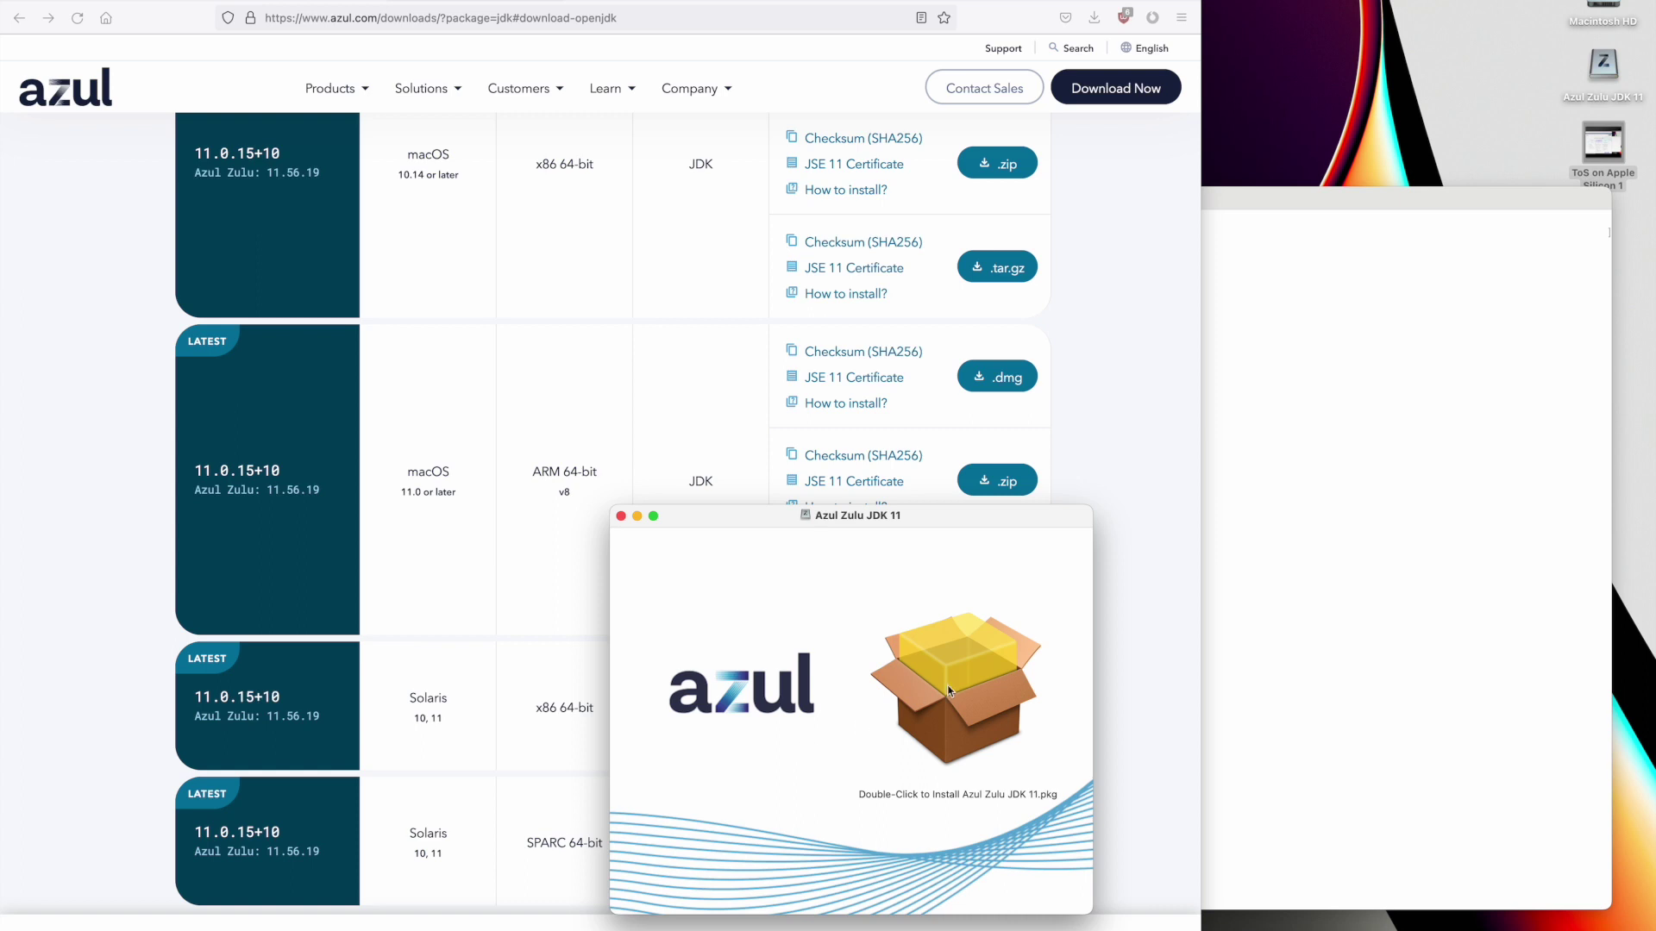
double_click(955, 687)
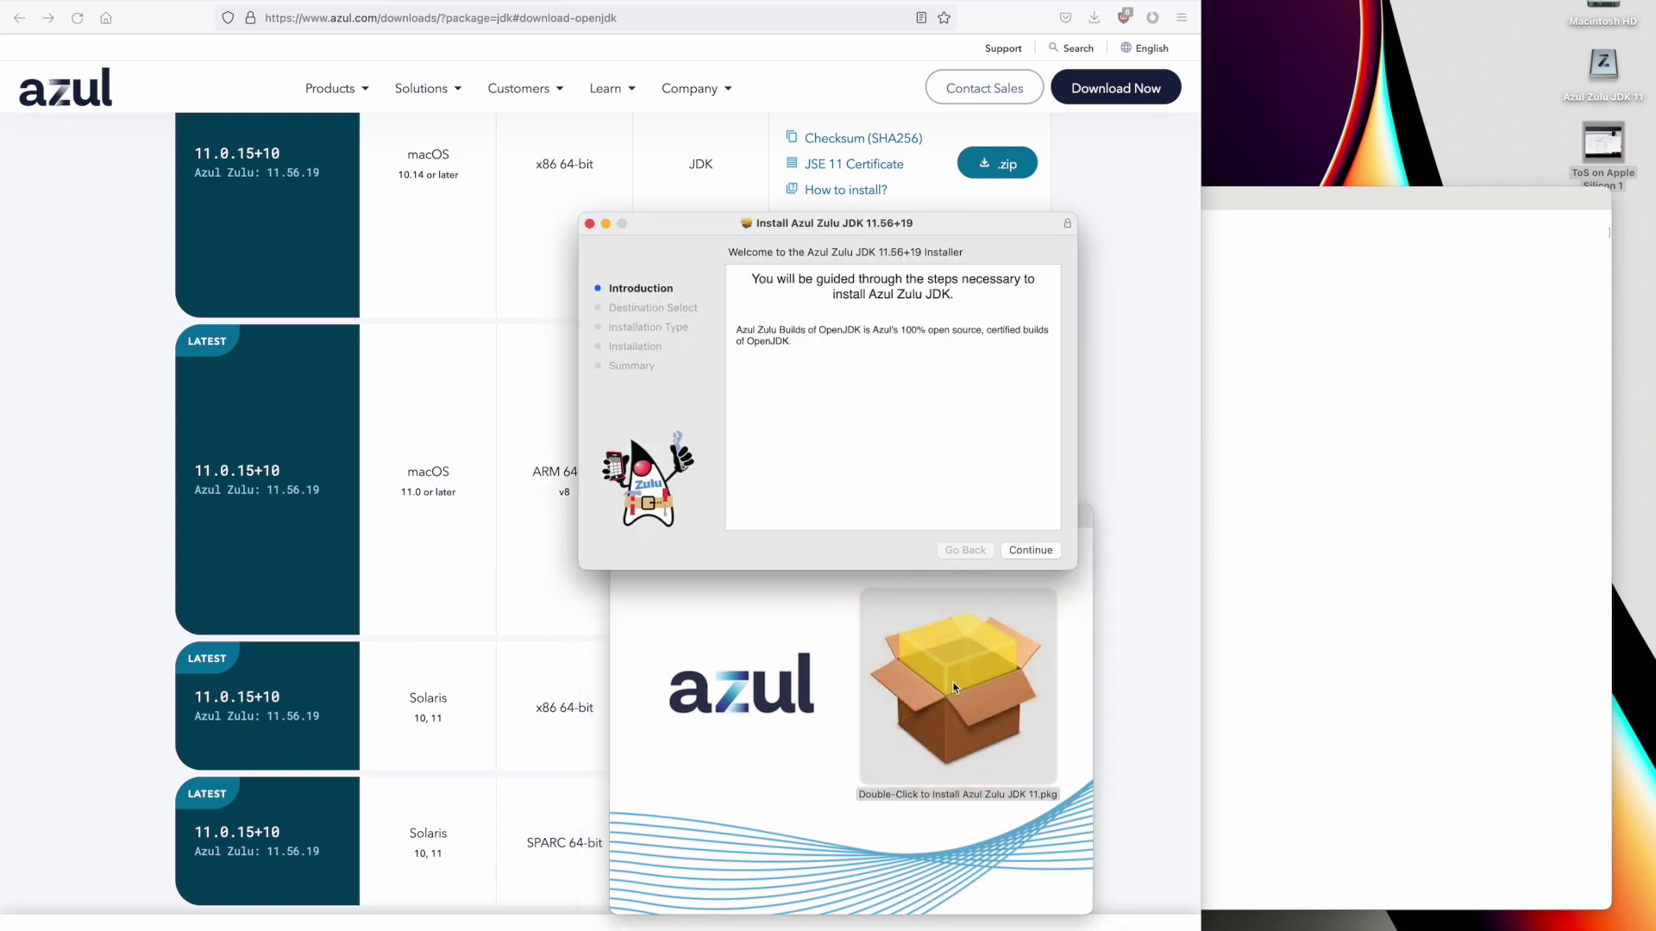
click(1033, 550)
click(1034, 550)
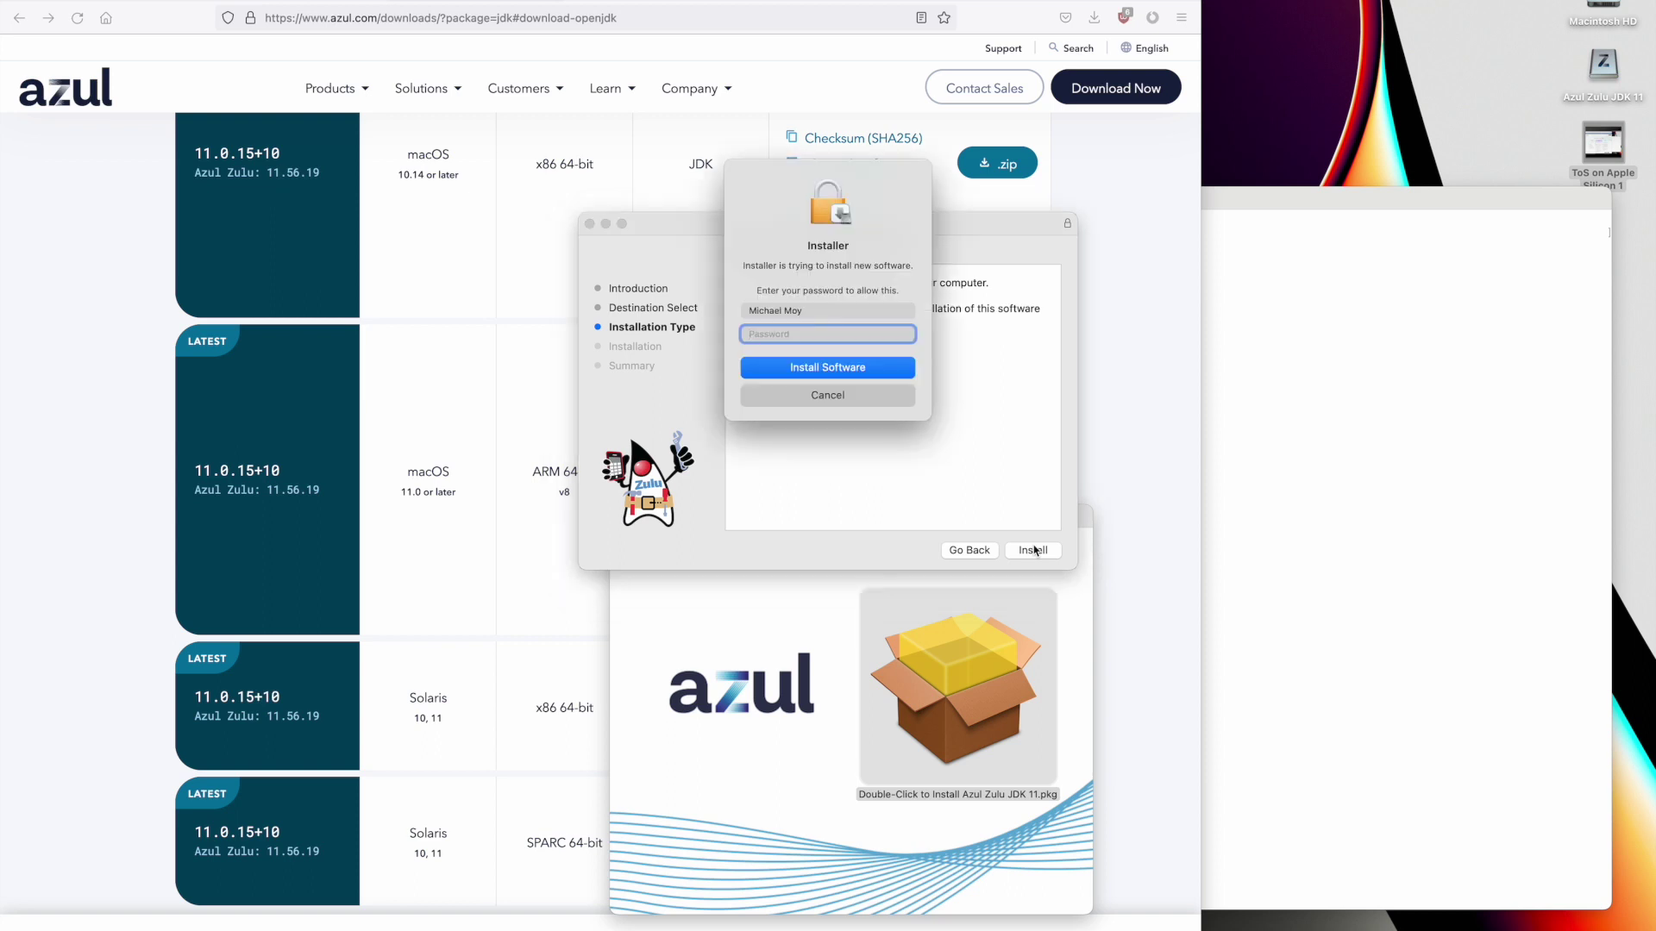
text(********)
key(Return)
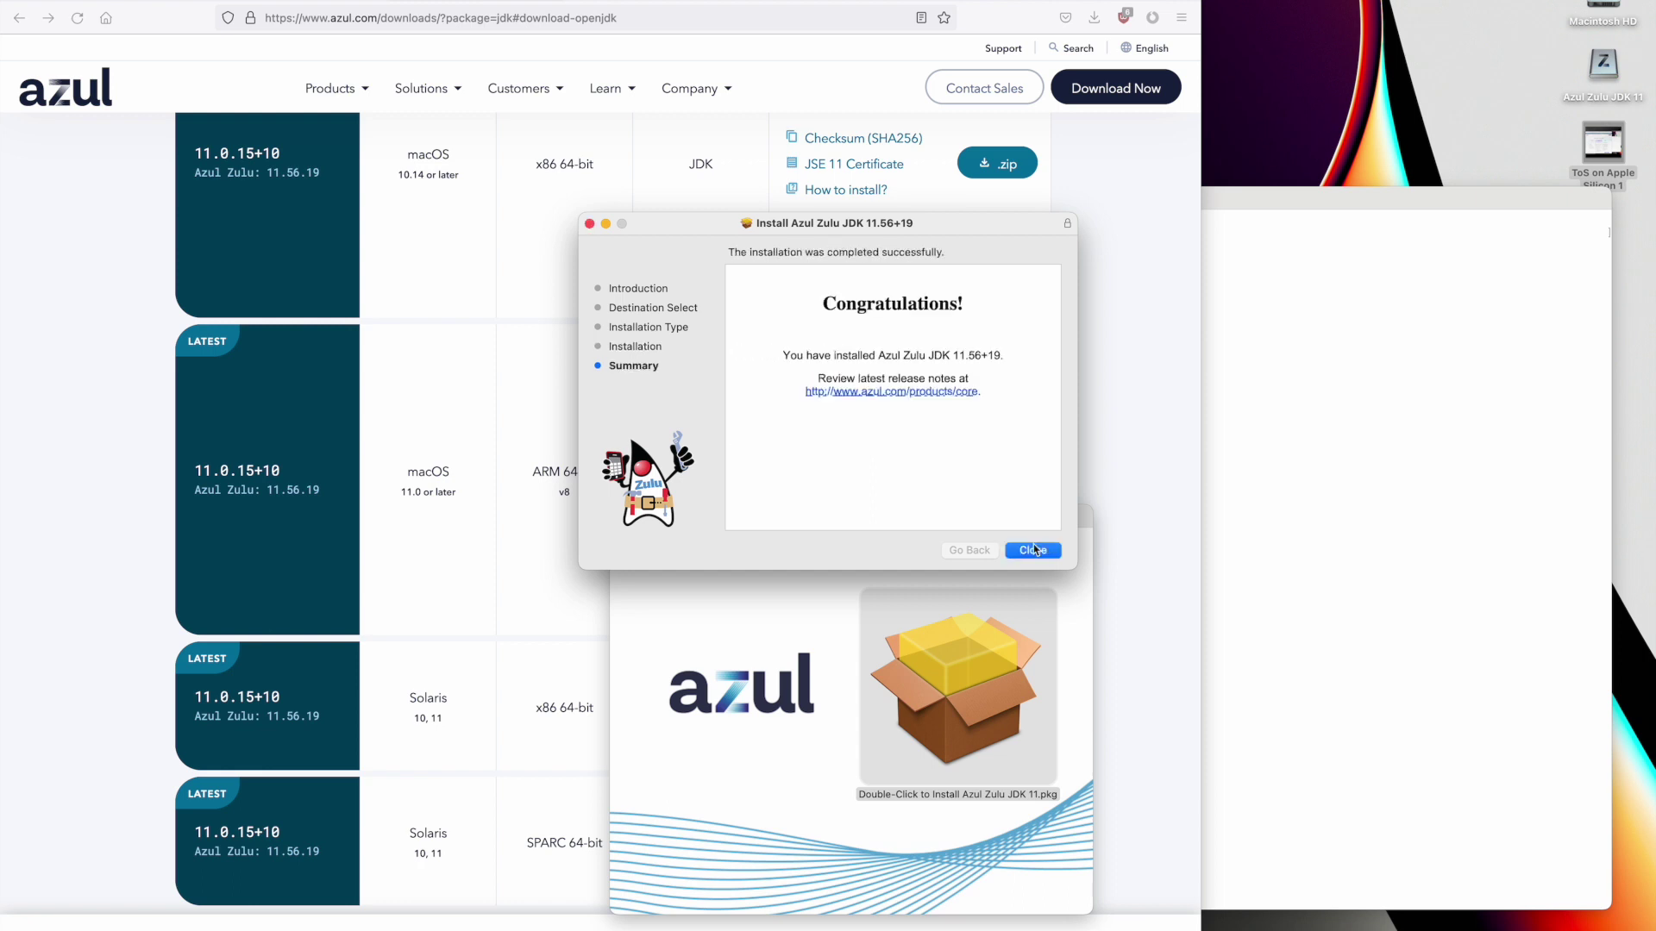
click(1035, 550)
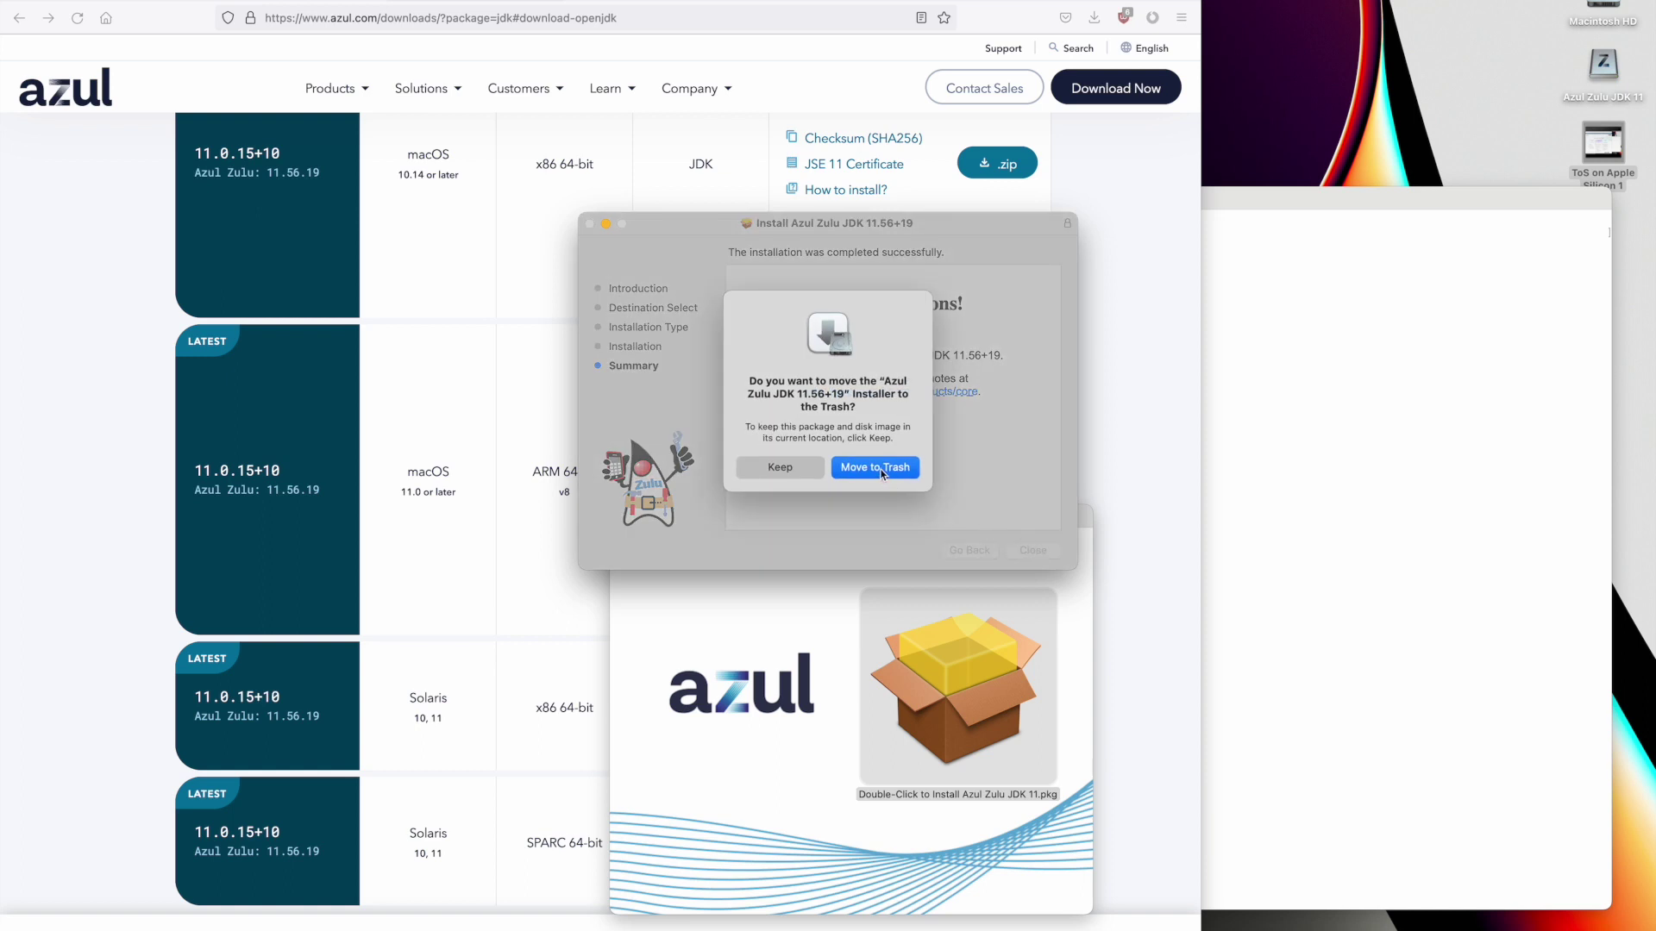
click(883, 471)
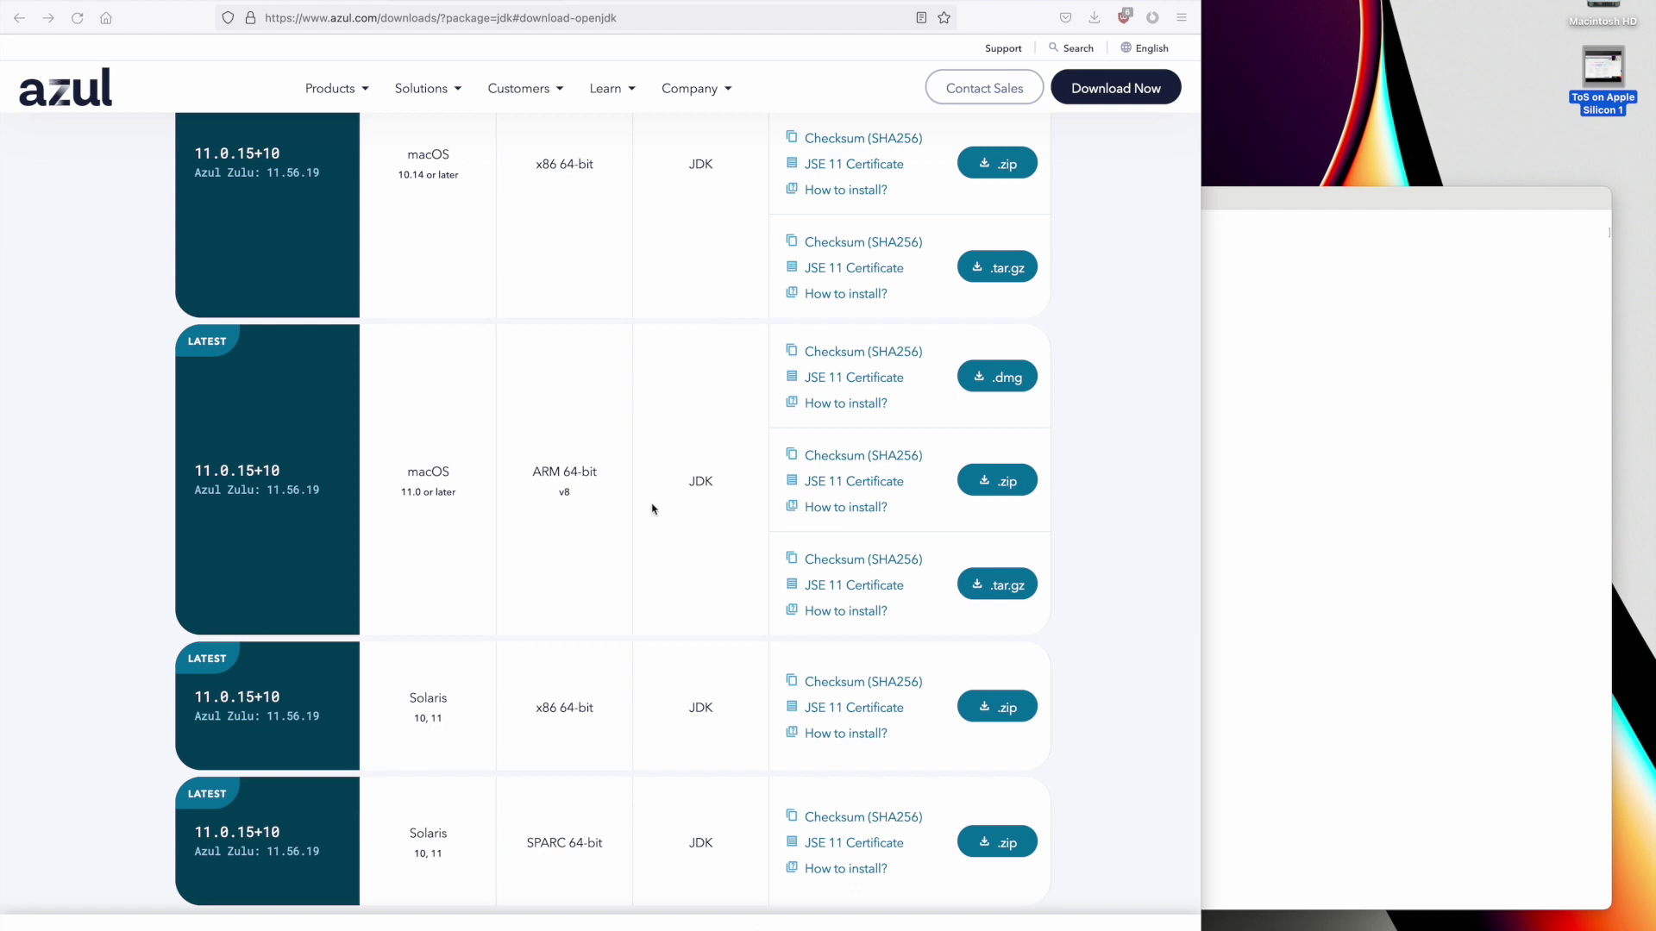
key(super+shift+5)
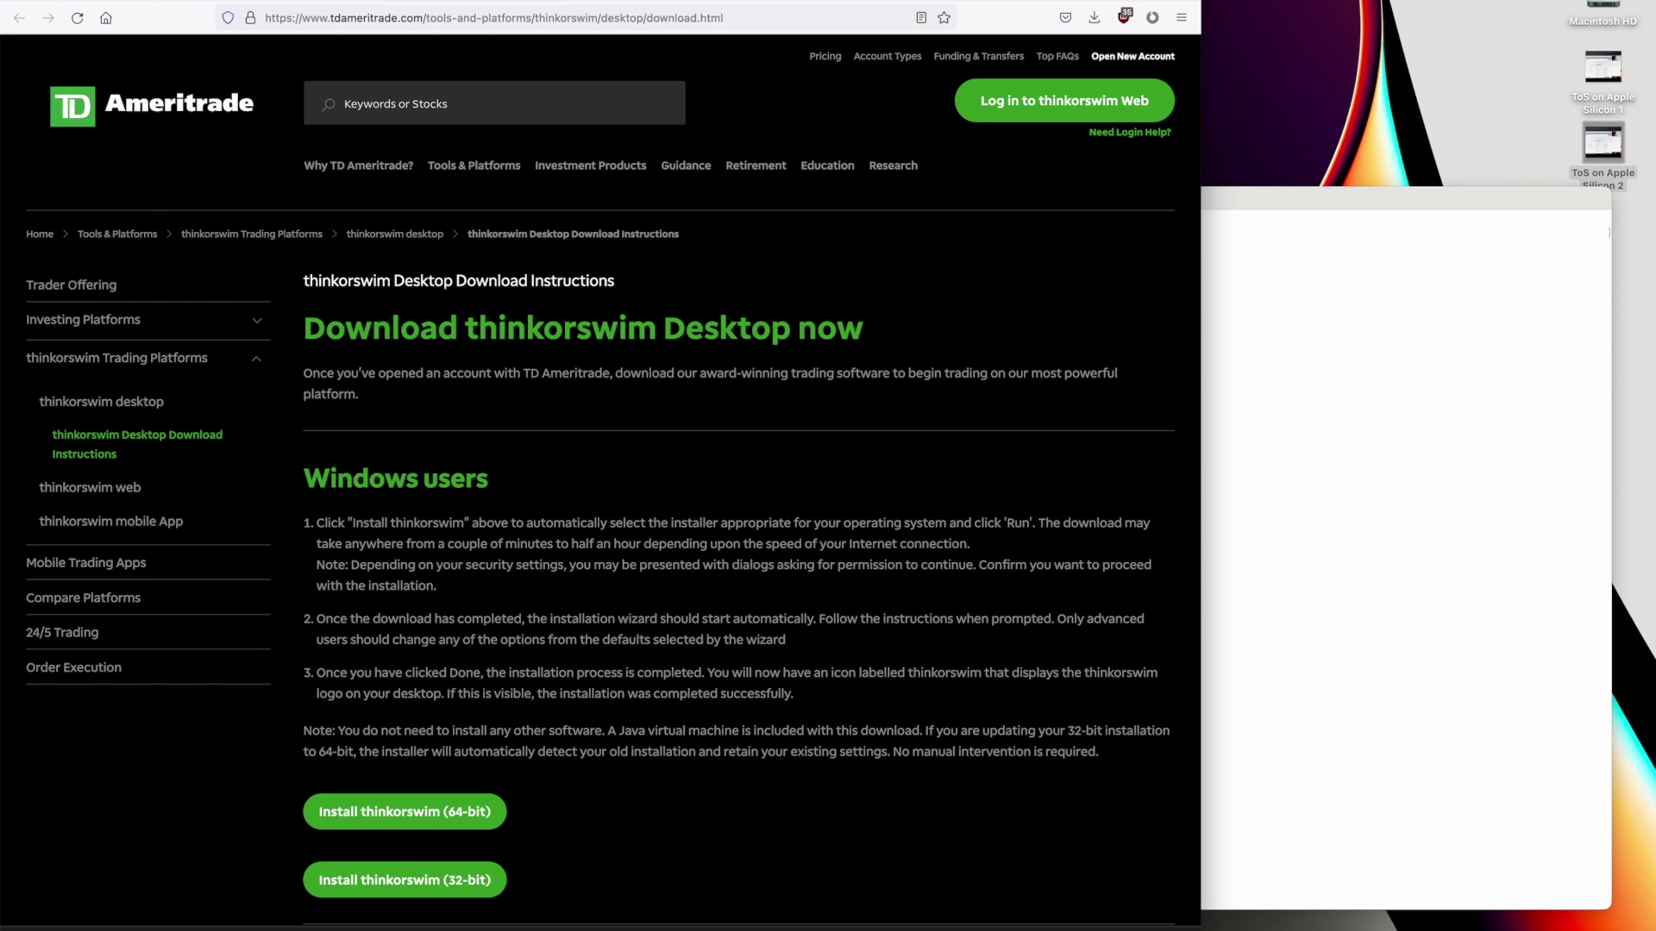
Download the thinkorswim package for all other users, extract thinkorswim.zip, and expand the thinkorswim folder in Downloads.
scroll(649, 638, down, 10)
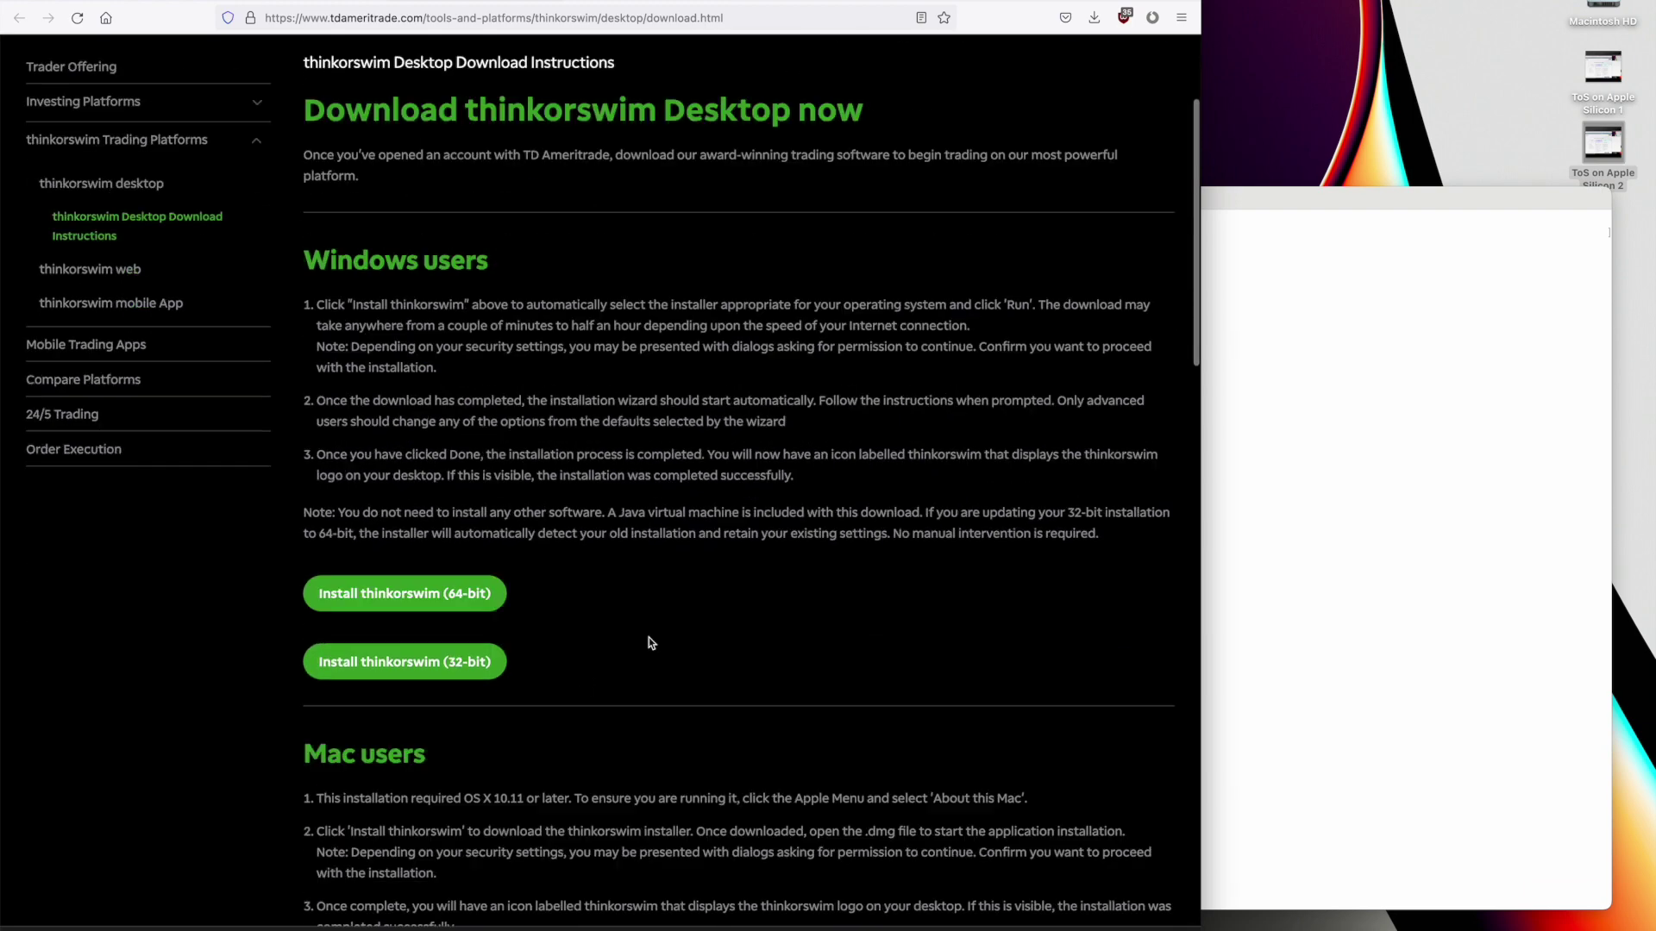
scroll(648, 638, down, 10)
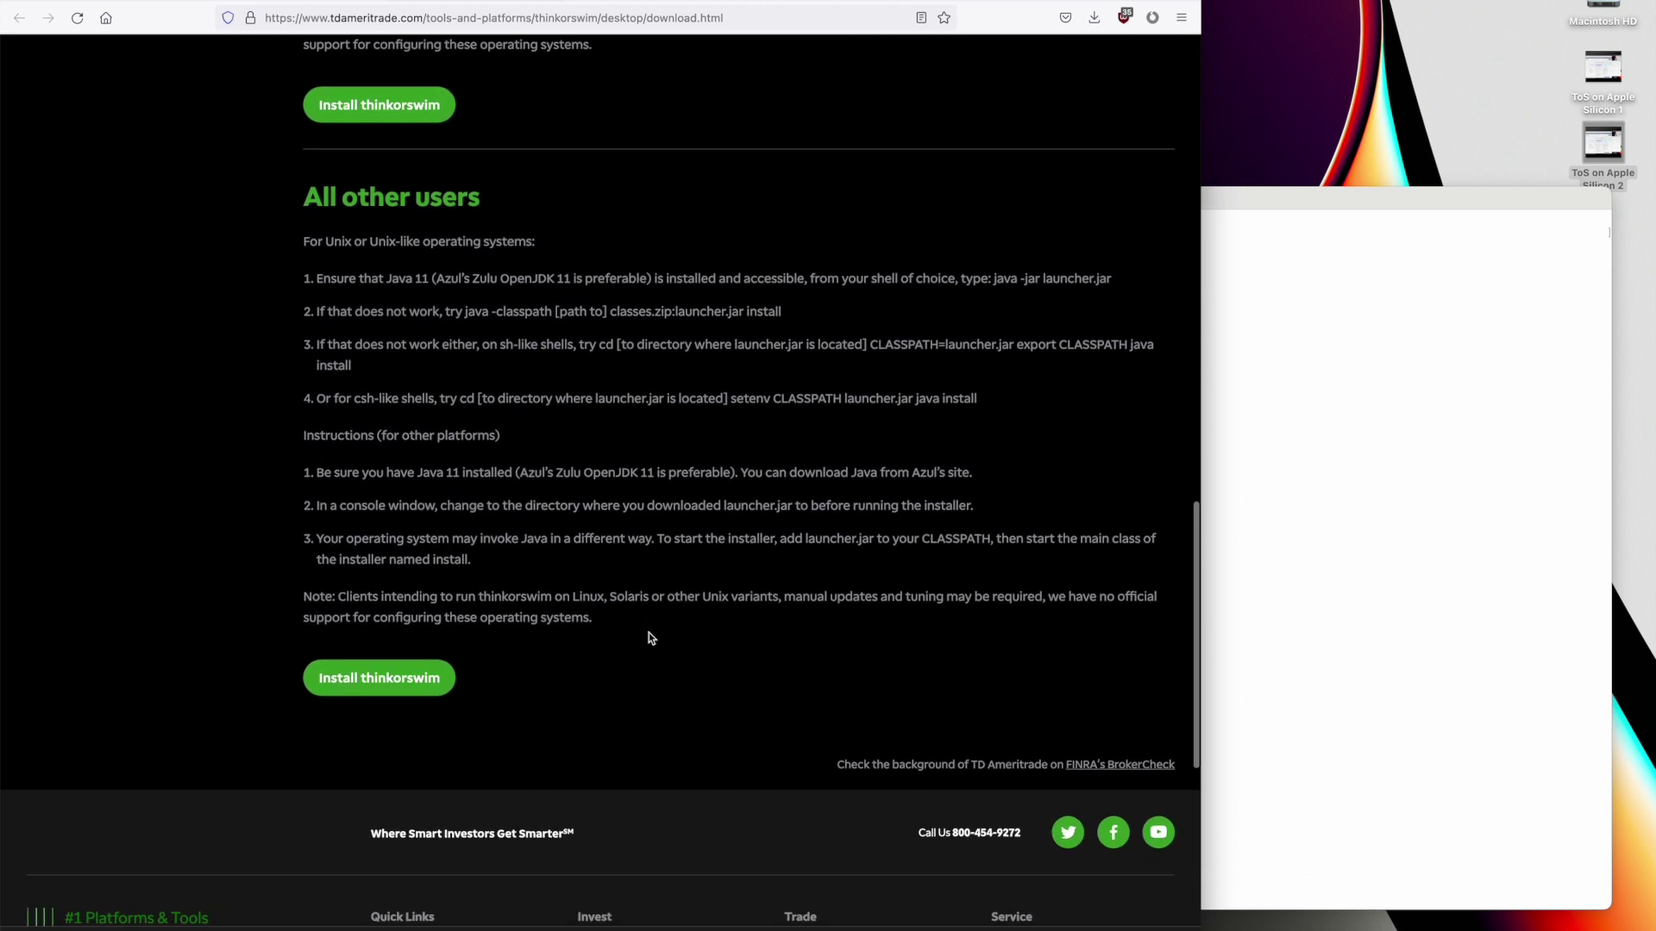
click(424, 678)
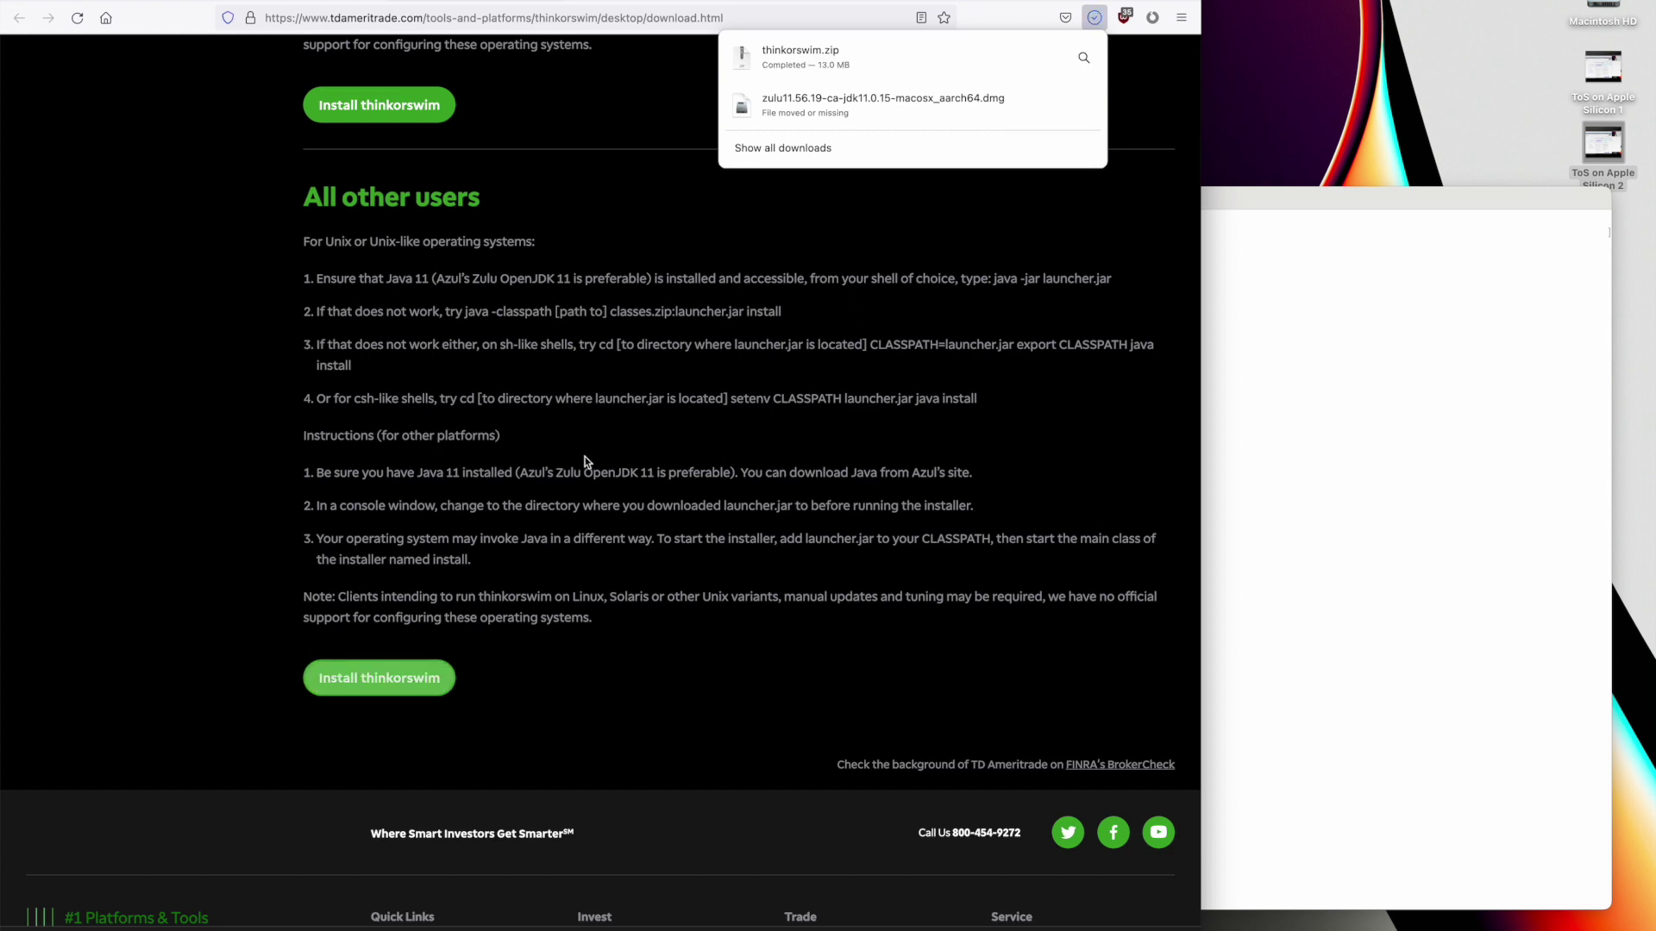
click(832, 63)
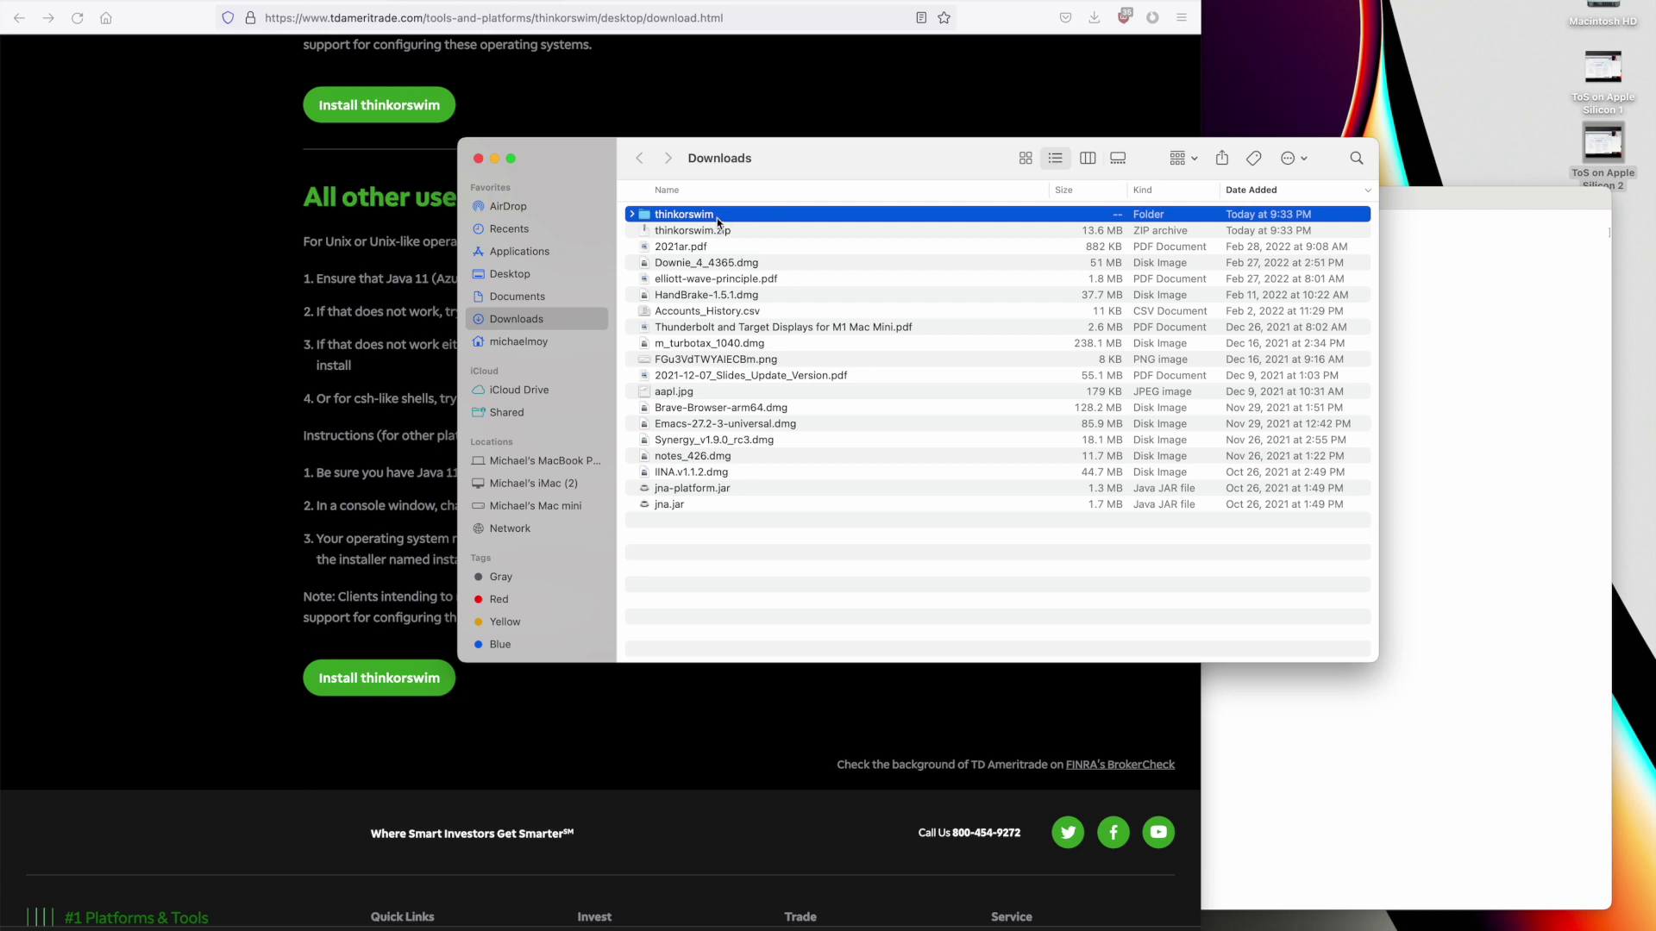
click(631, 215)
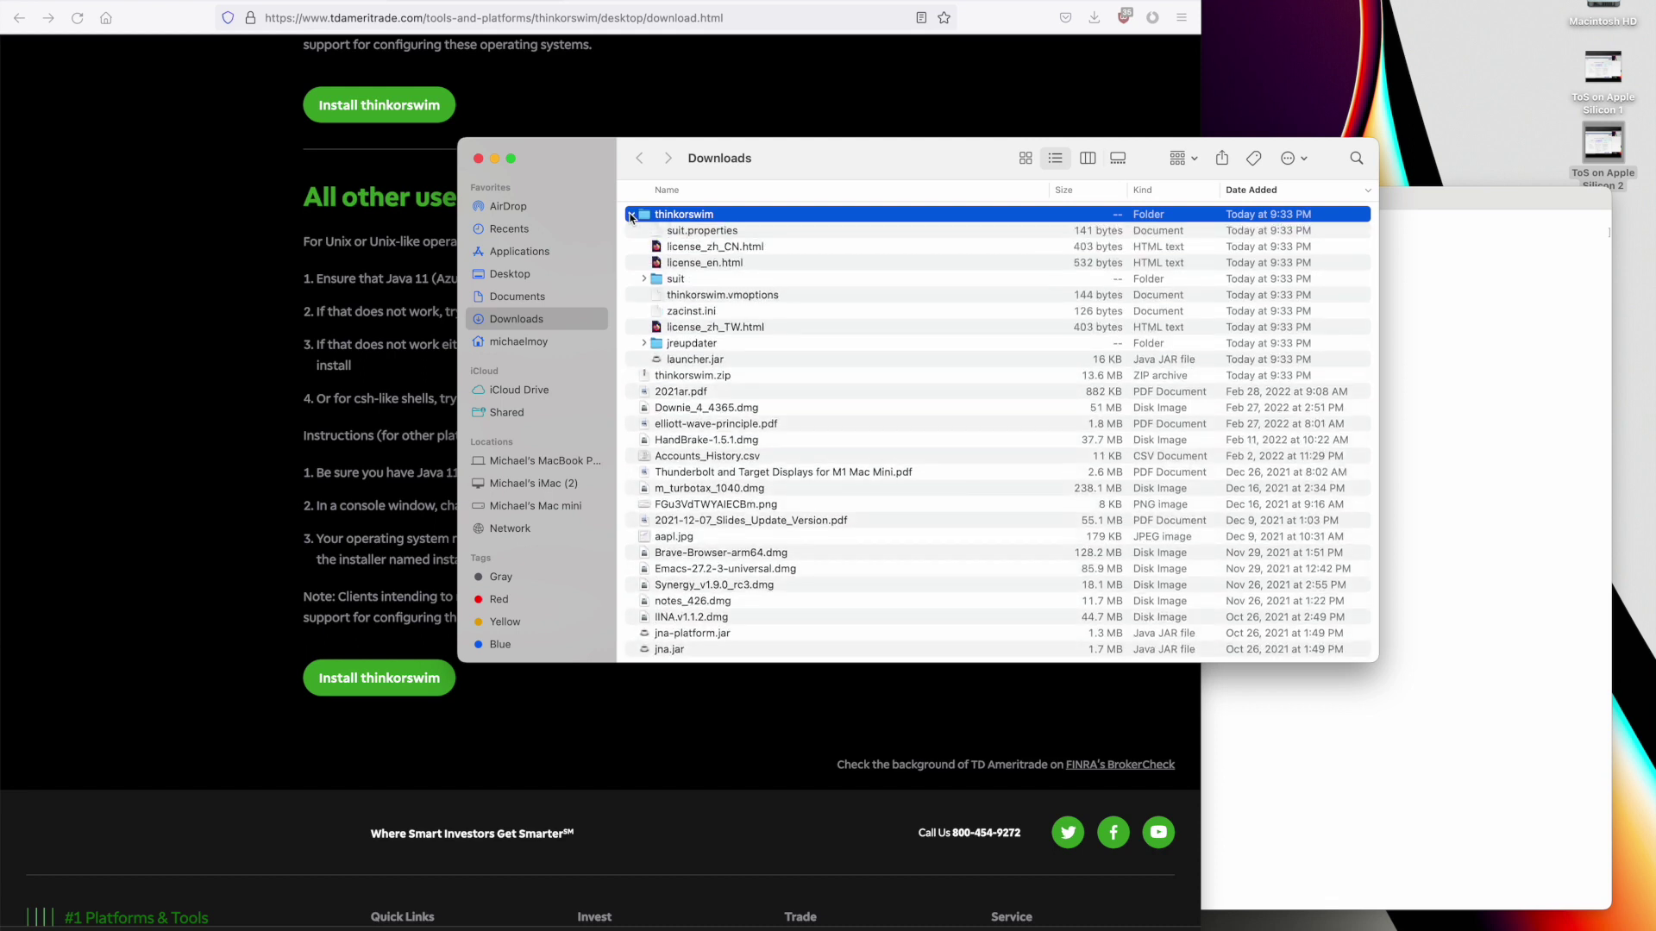
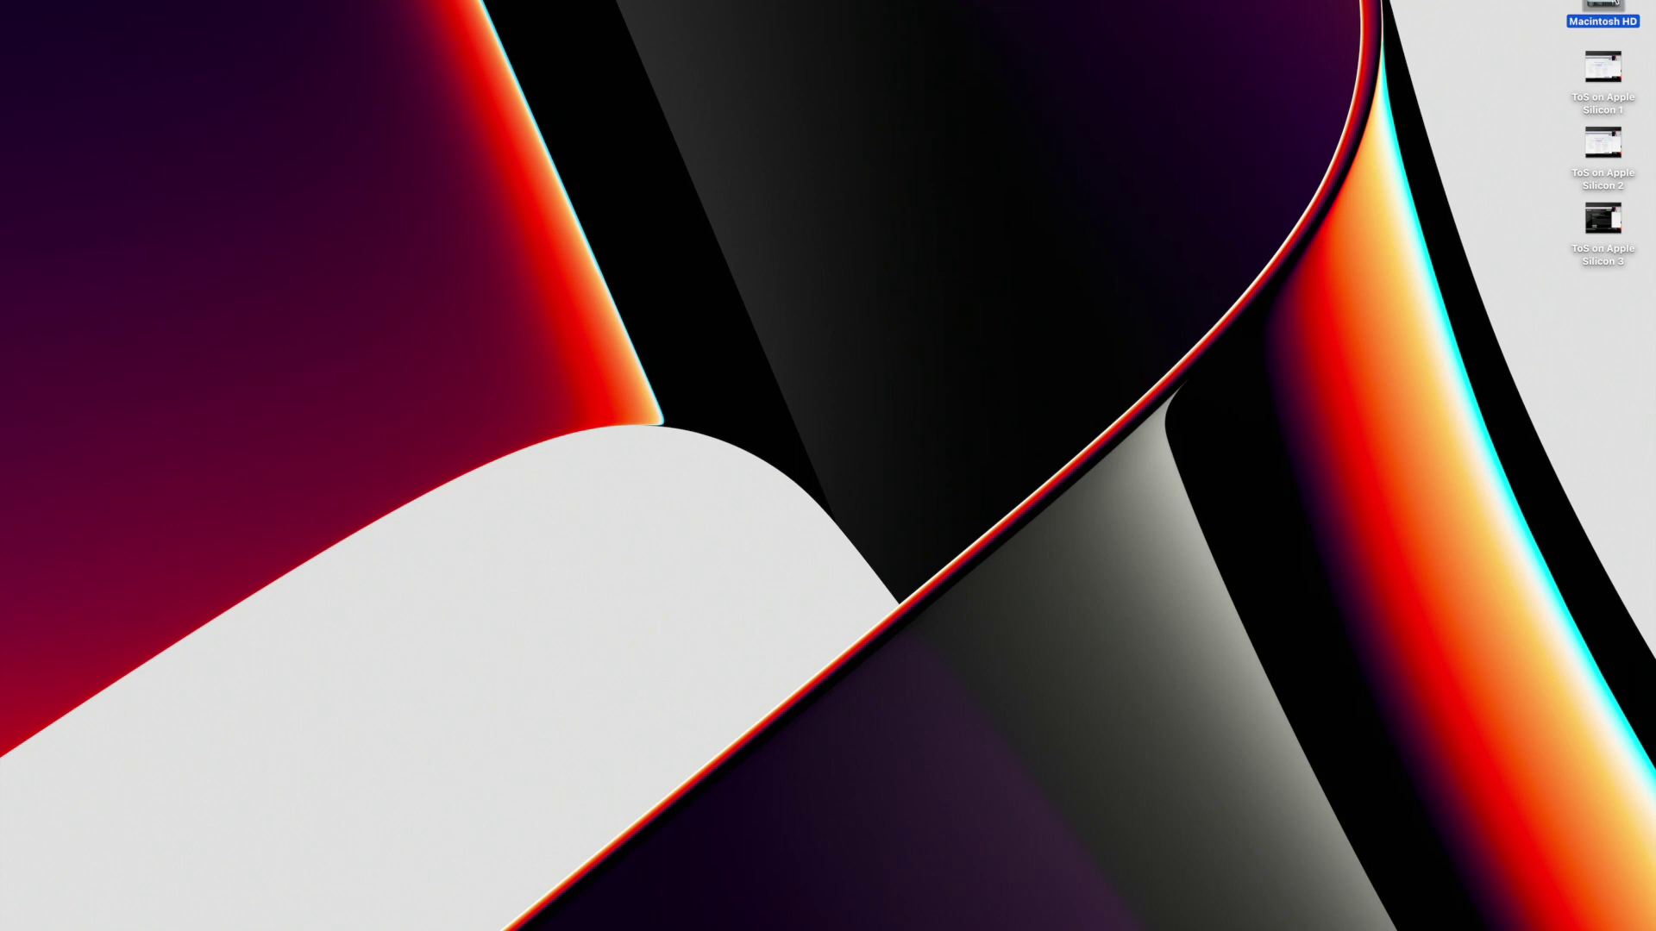
Open the Utilities folder inside Applications on Macintosh HD and launch Terminal.
double_click(1609, 6)
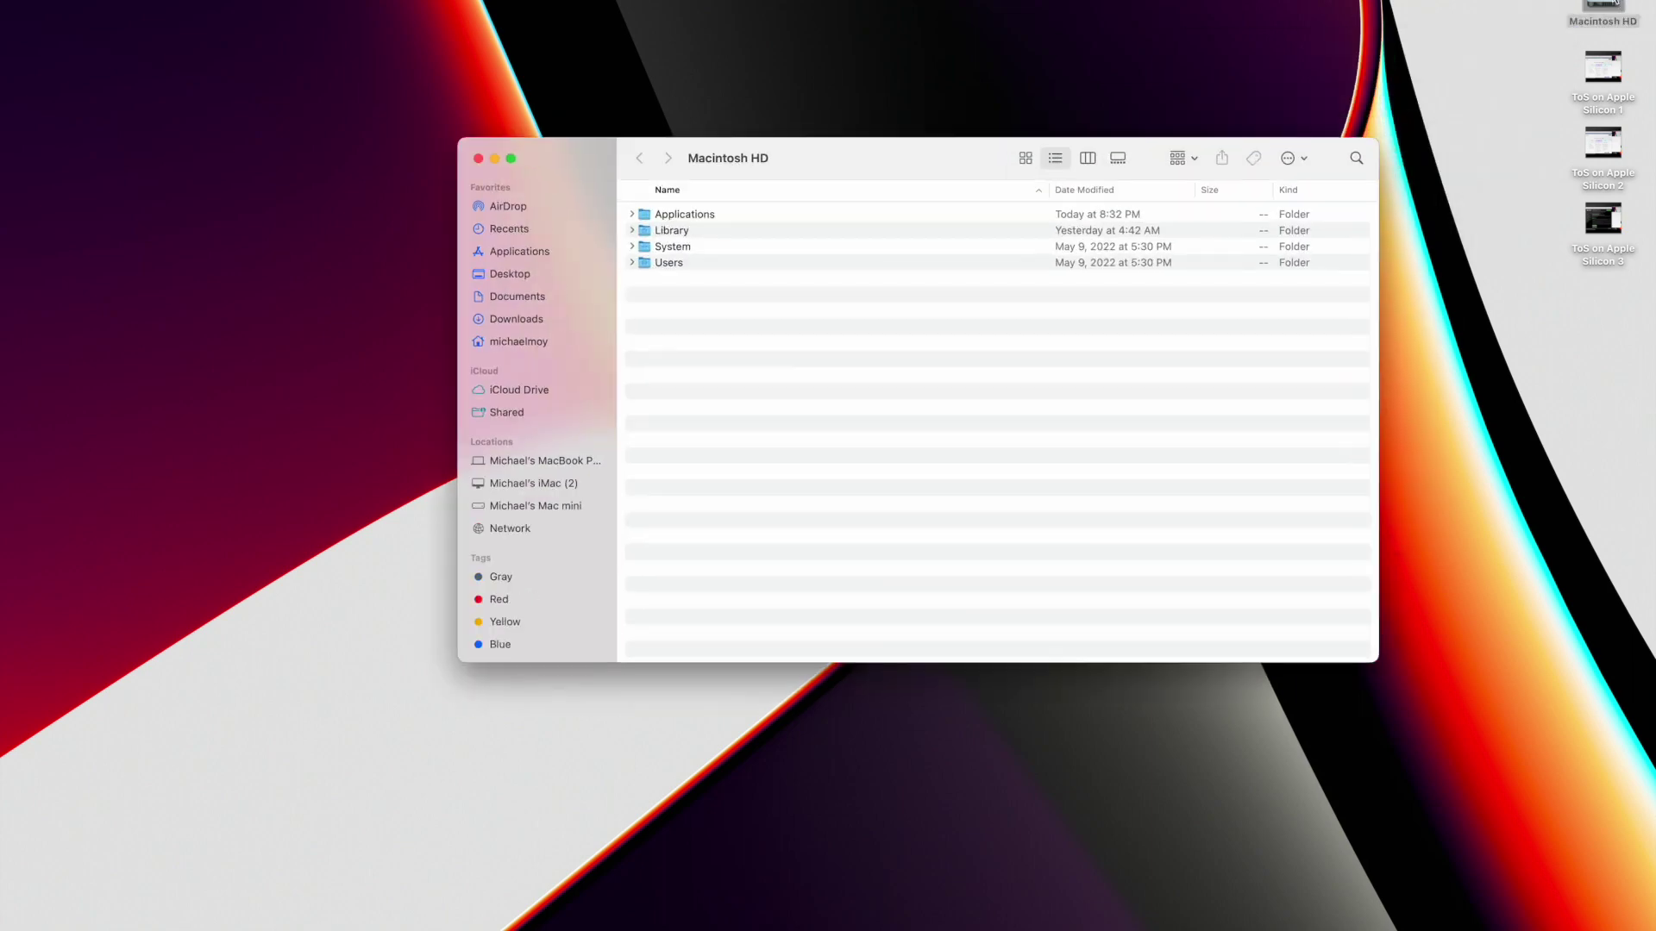
click(516, 251)
scroll(724, 492, down, 5)
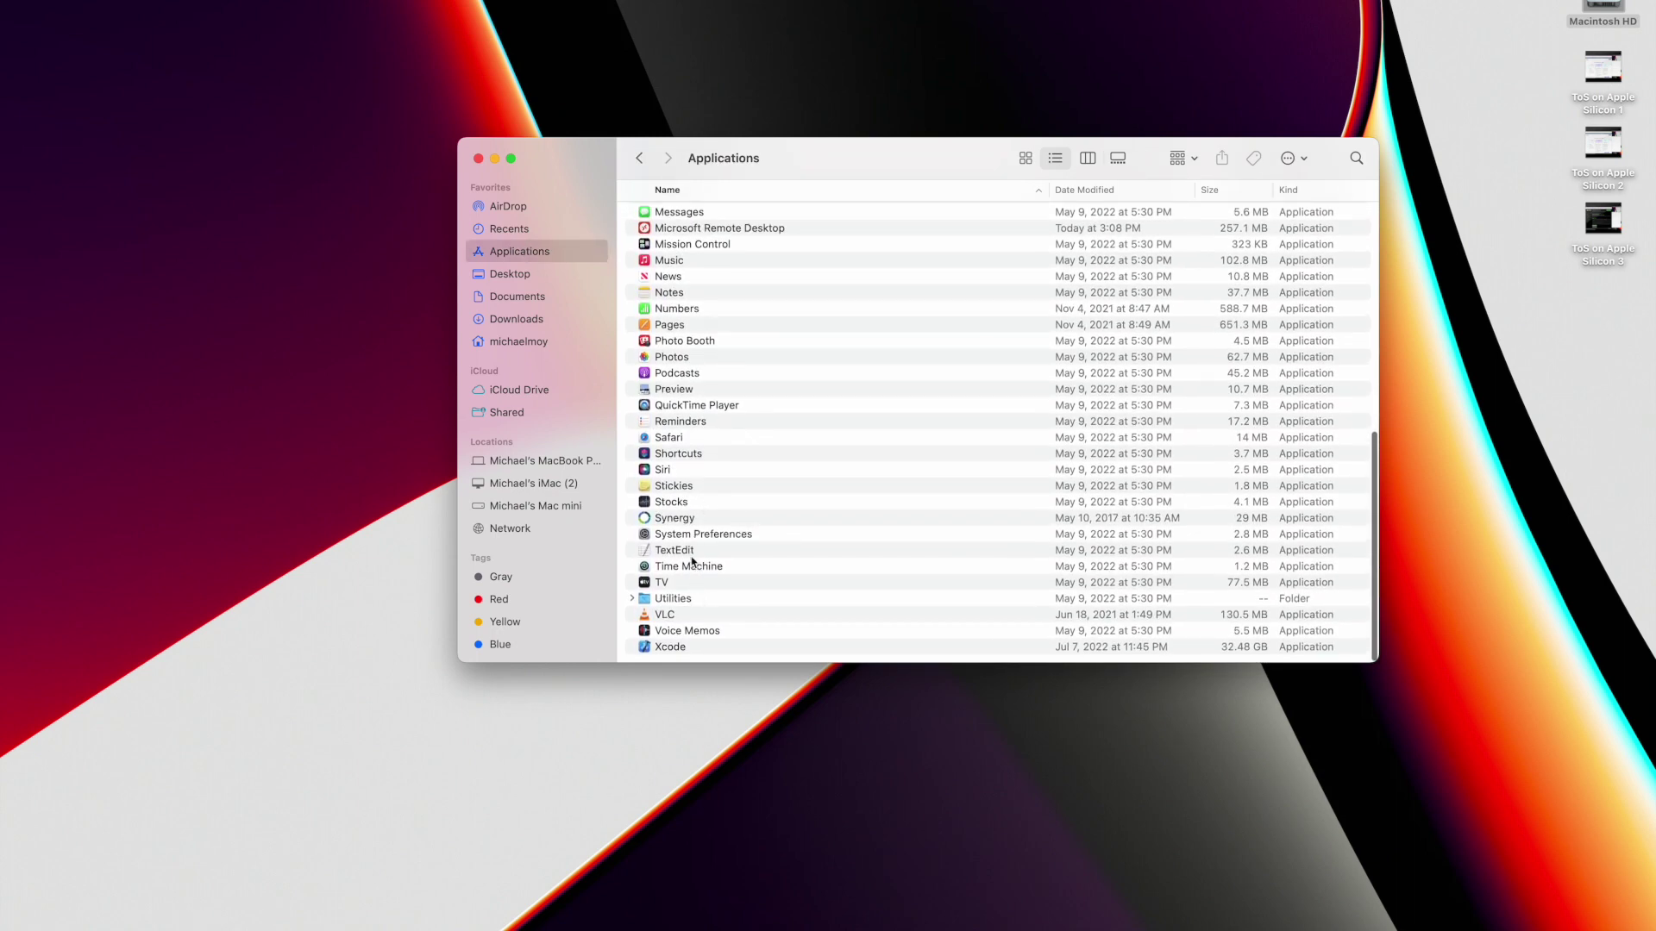
double_click(673, 599)
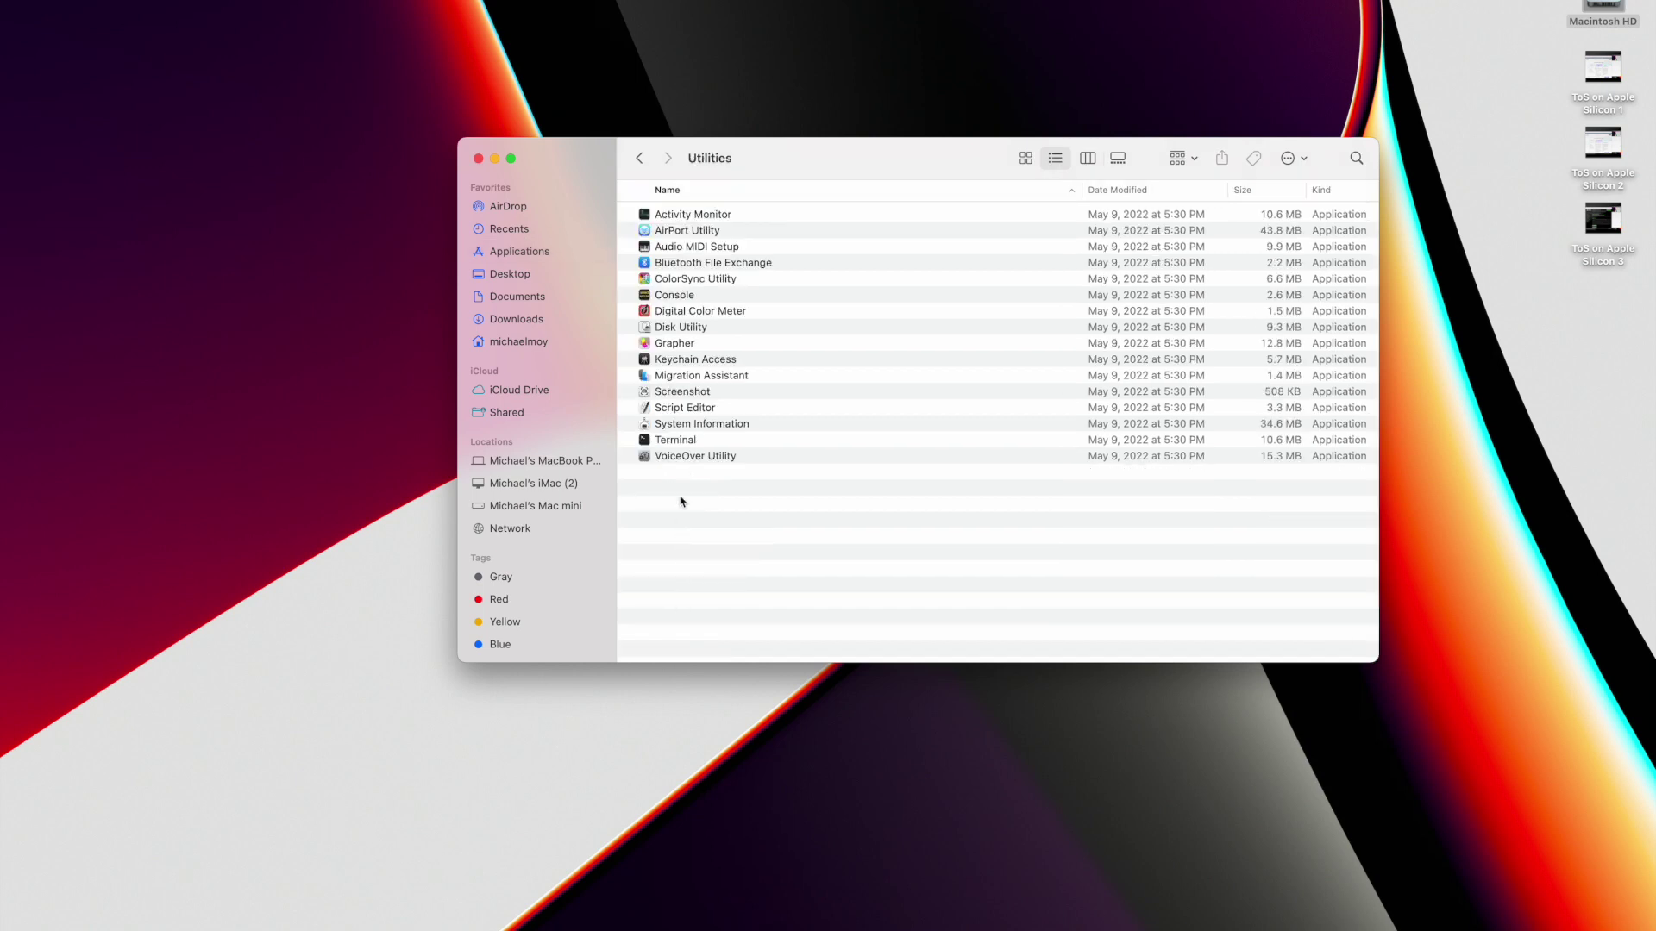
double_click(683, 441)
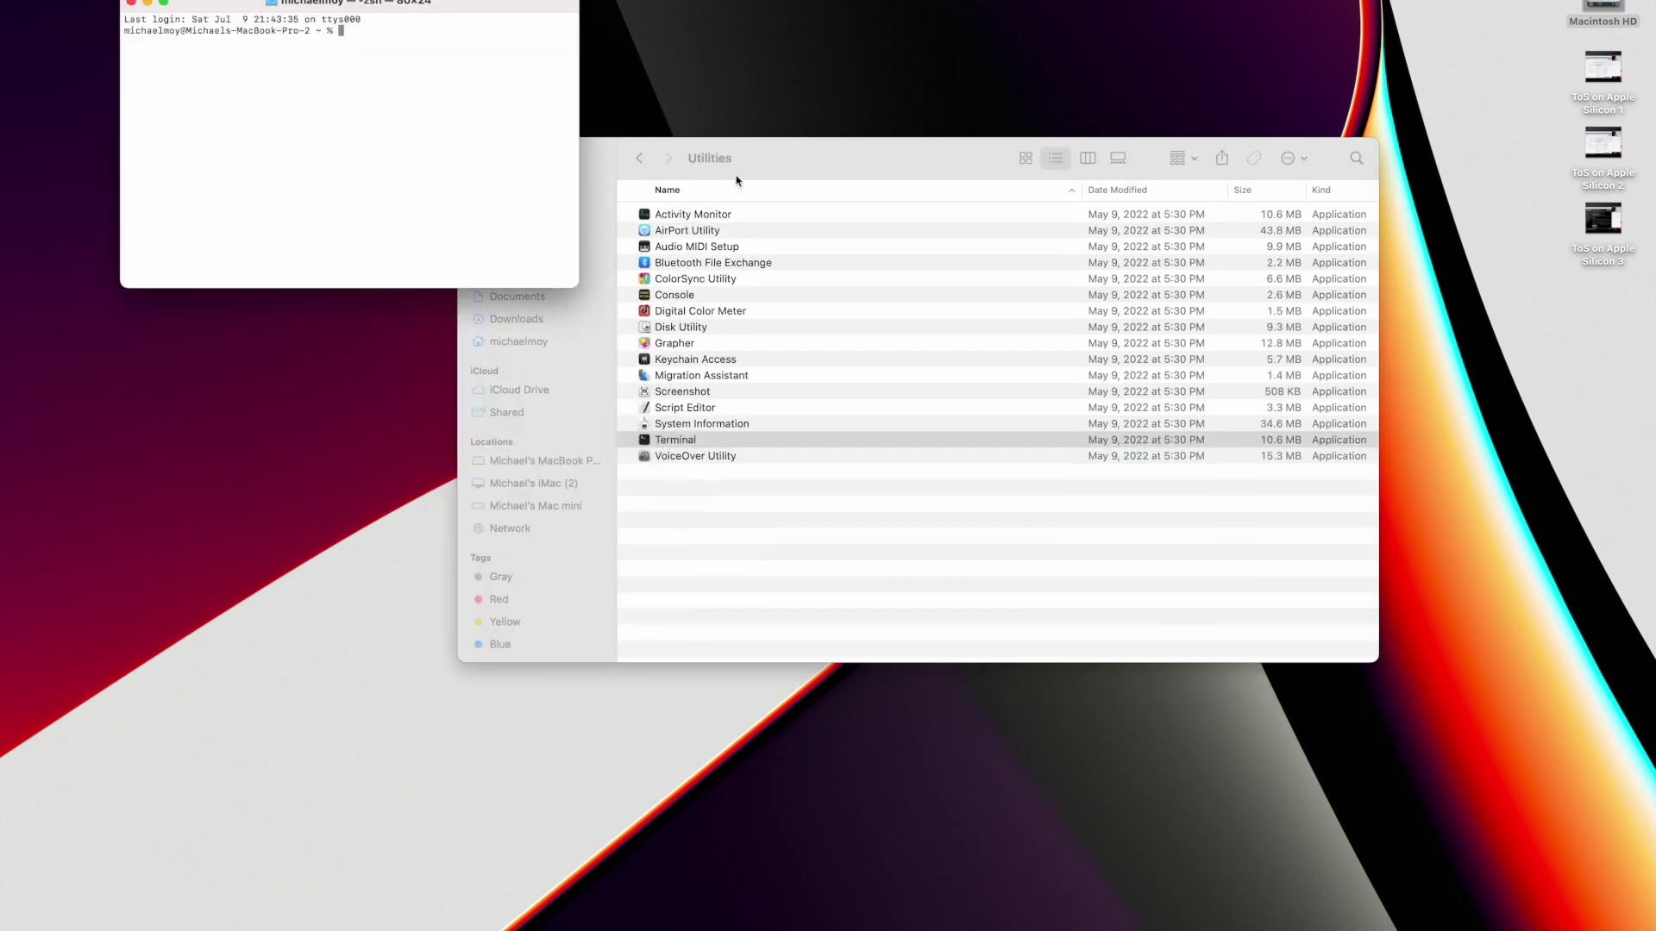
Close the Utilities Finder window and enlarge the Terminal window to cover most of the desktop.
click(751, 156)
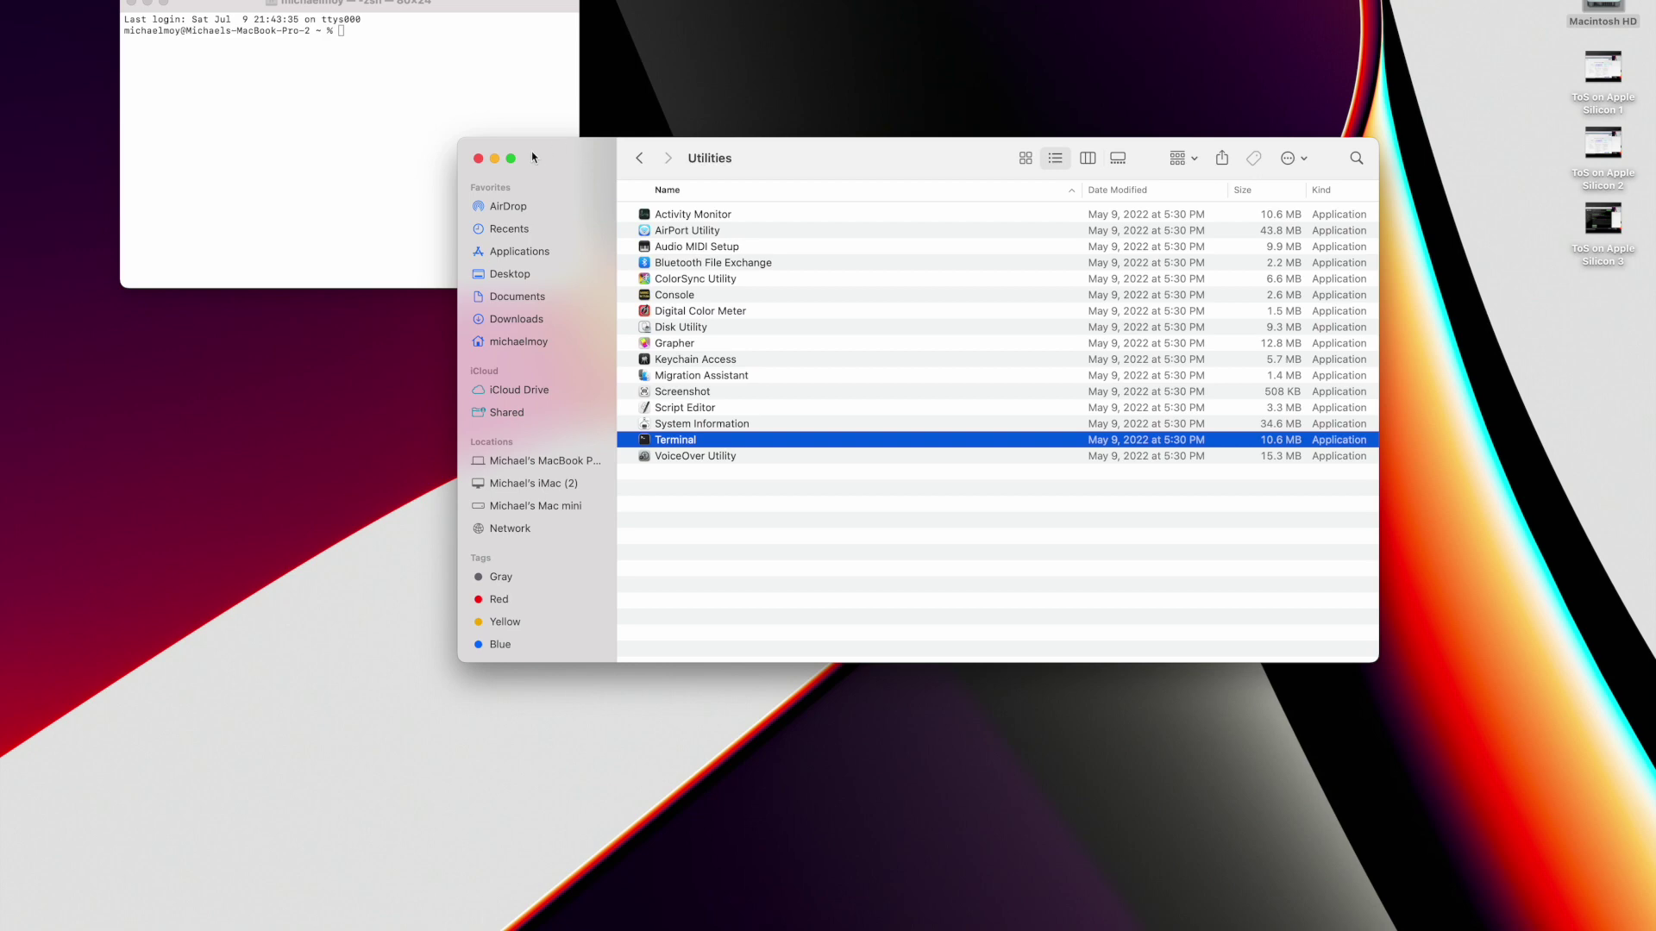
click(478, 159)
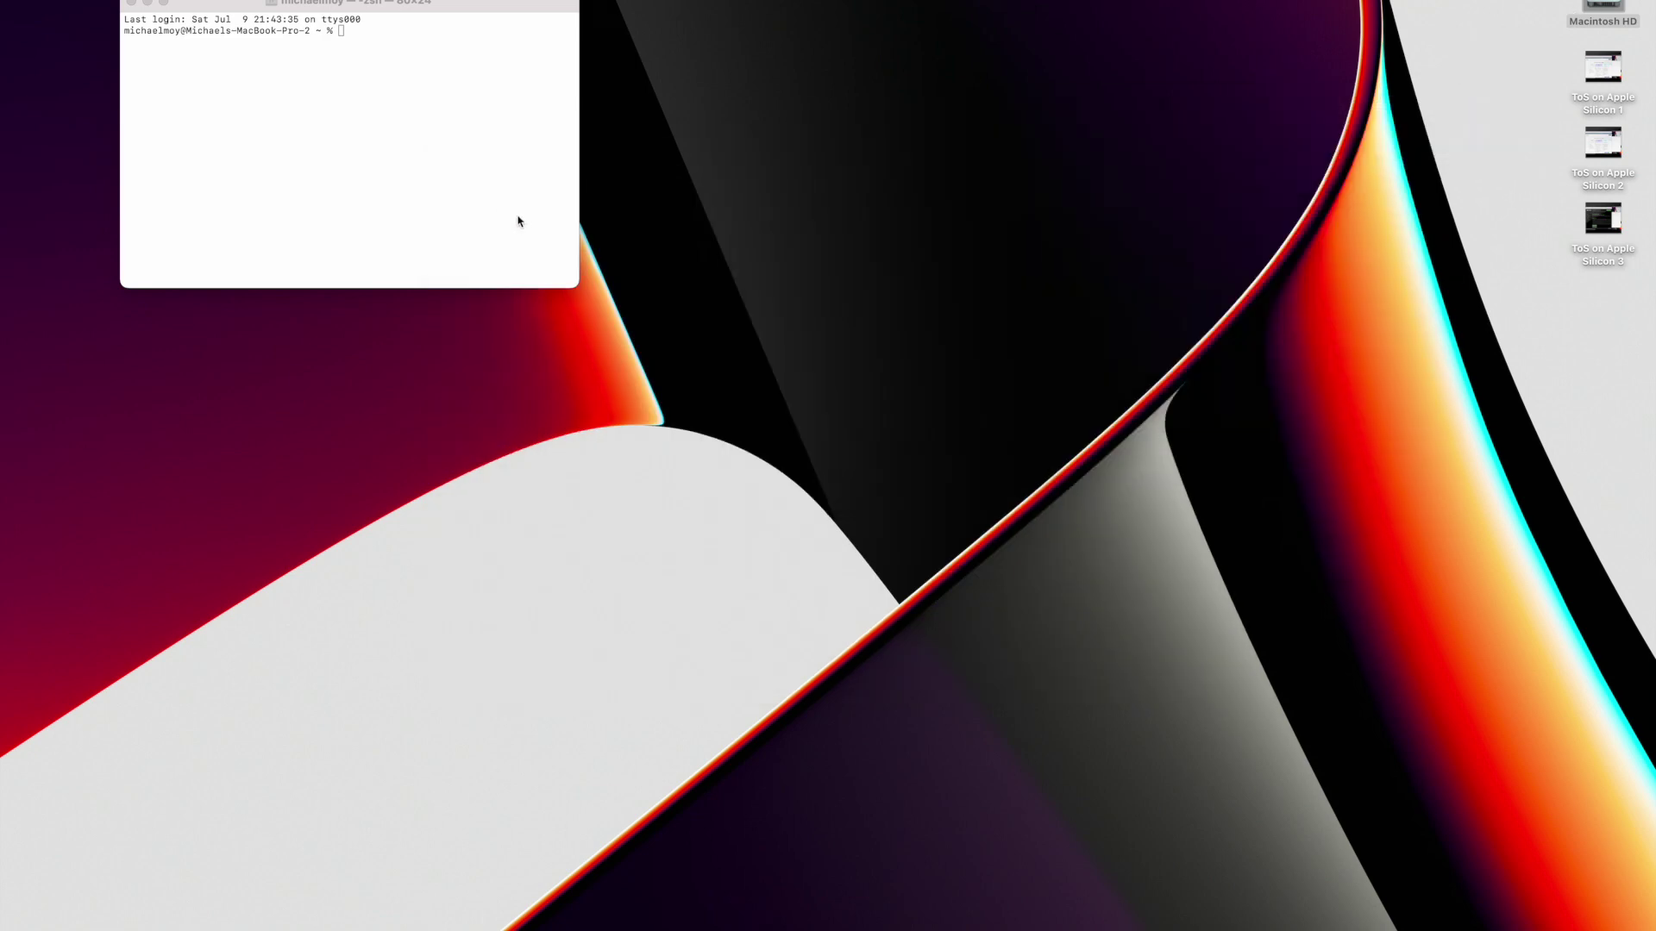
click(577, 289)
drag(577, 289, 1199, 768)
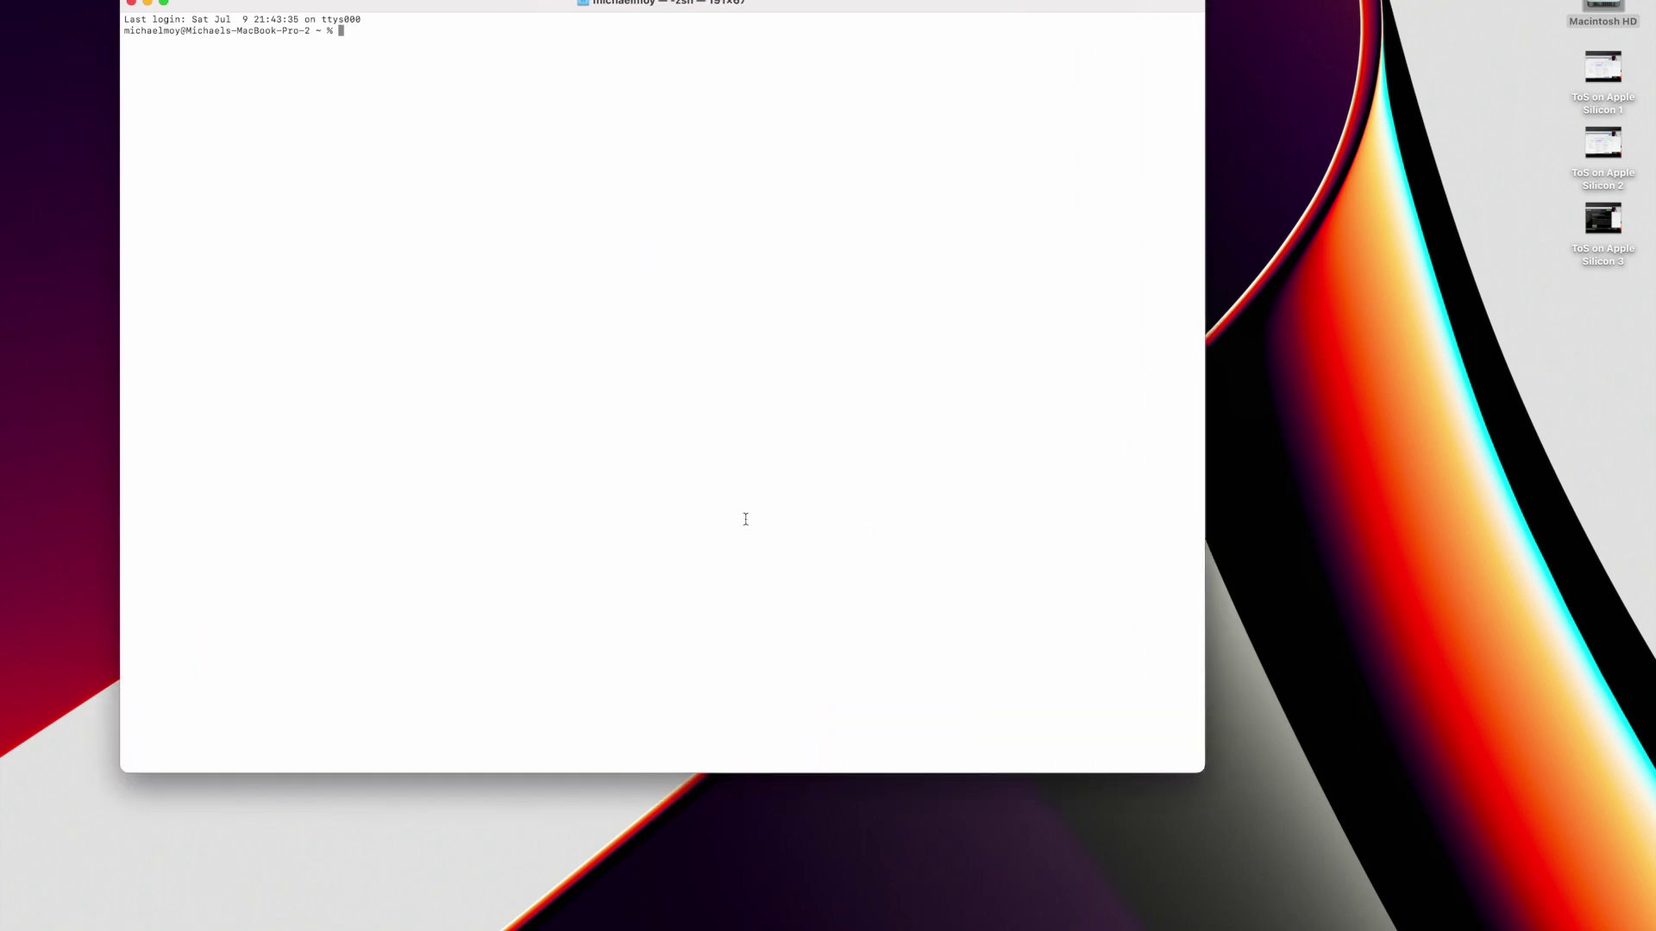
Change to the Downloads/thinkorswim directory and list its files with ls -rtl.
text(cd Downloads/thinkorswim)
key(Return)
text(ls -rtl)
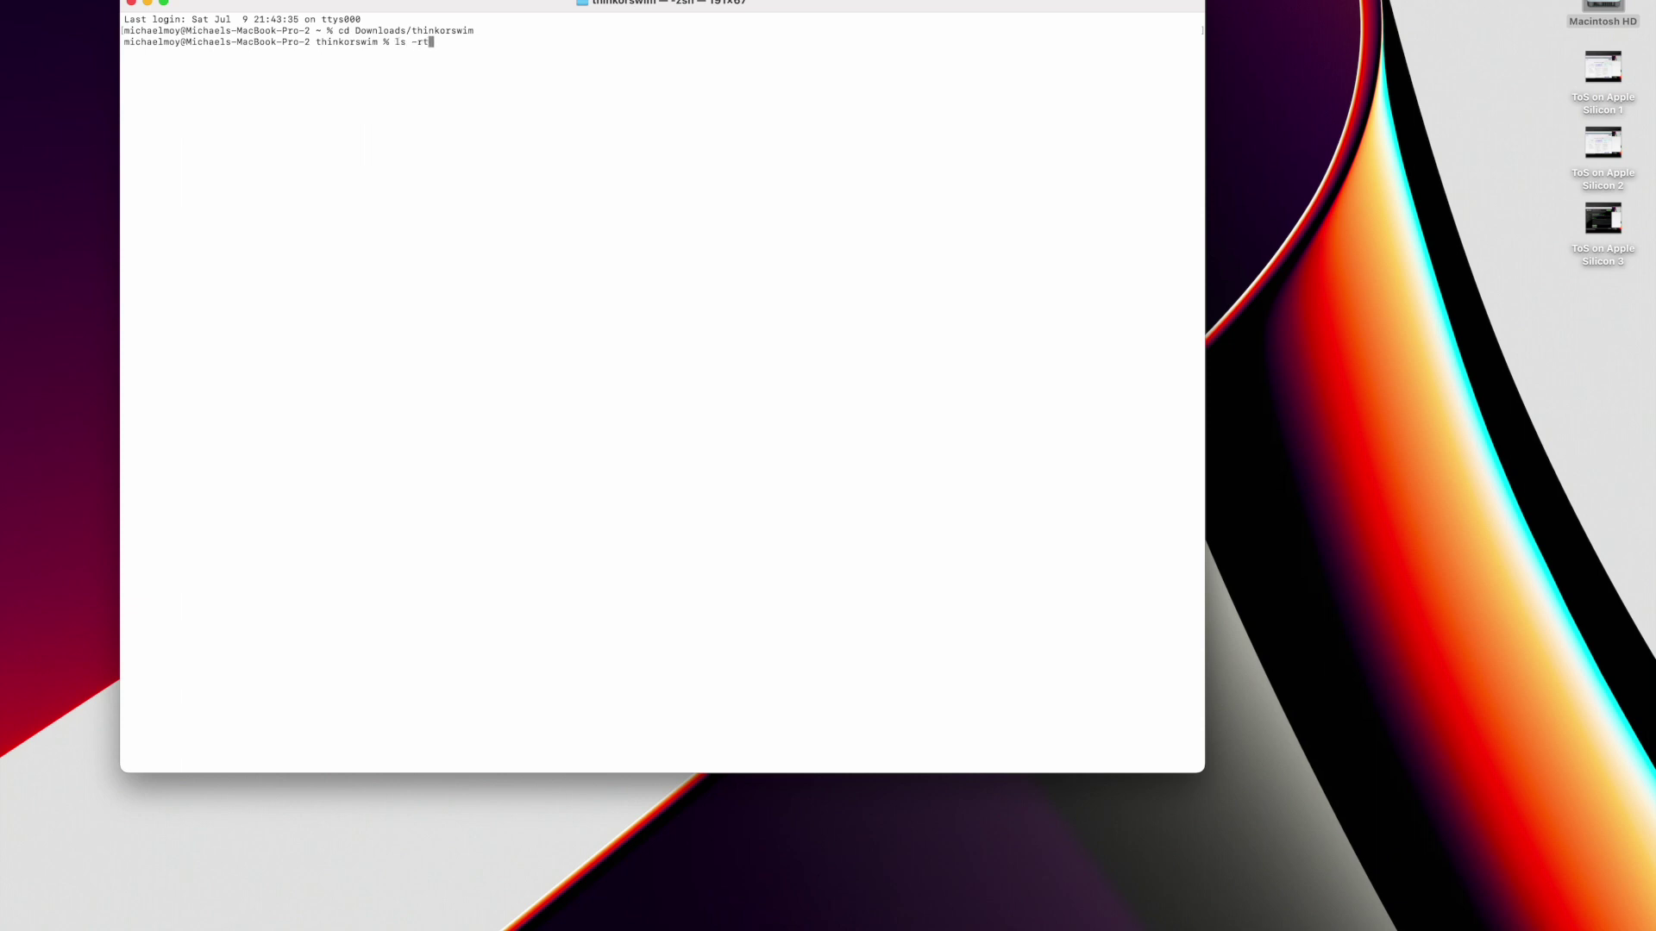
key(Return)
key(Return)
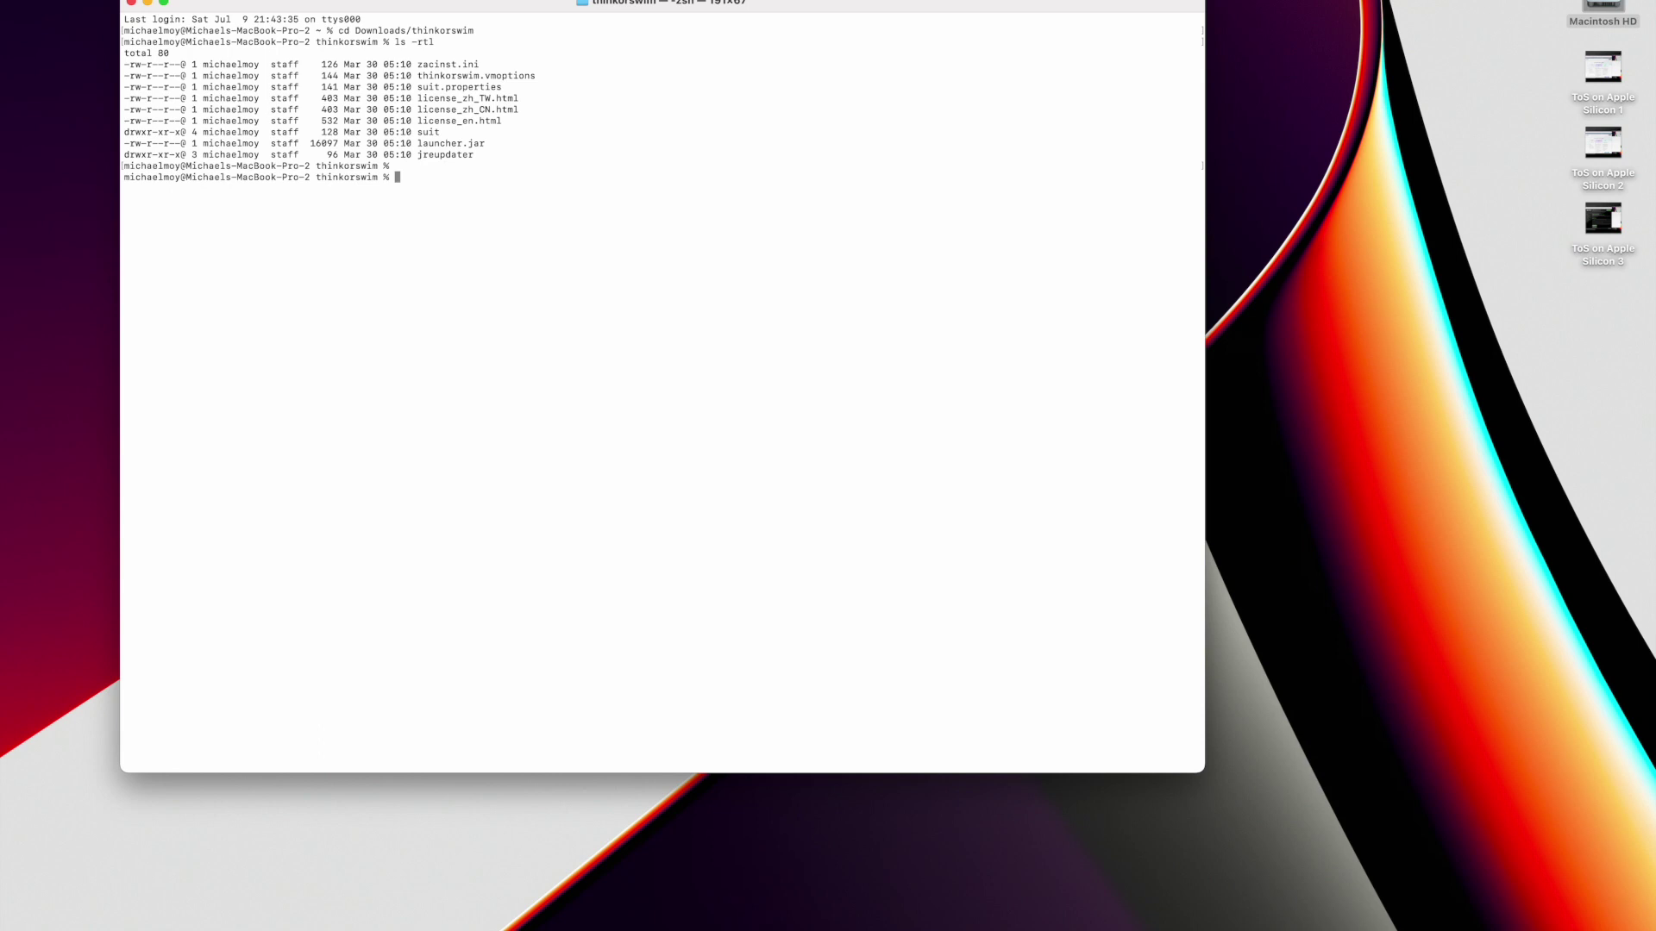
Run sudo java -jar launcher.jar and authorize it with the account password.
text(sudo java -jar launcher.jar)
key(Return)
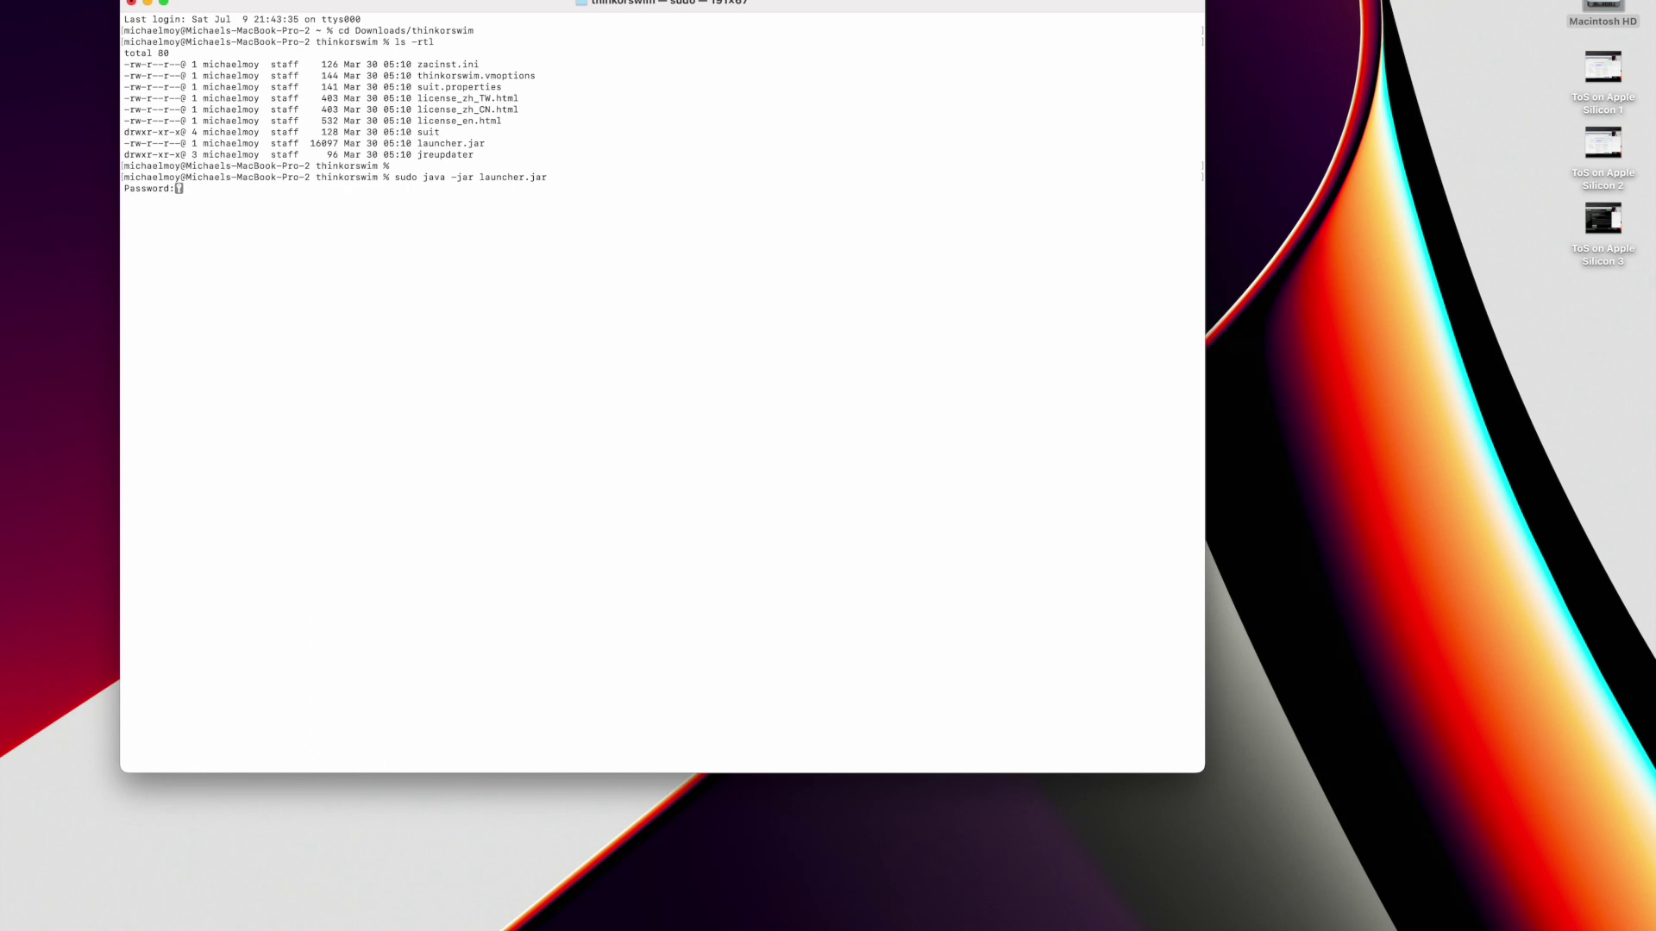
key(Return)
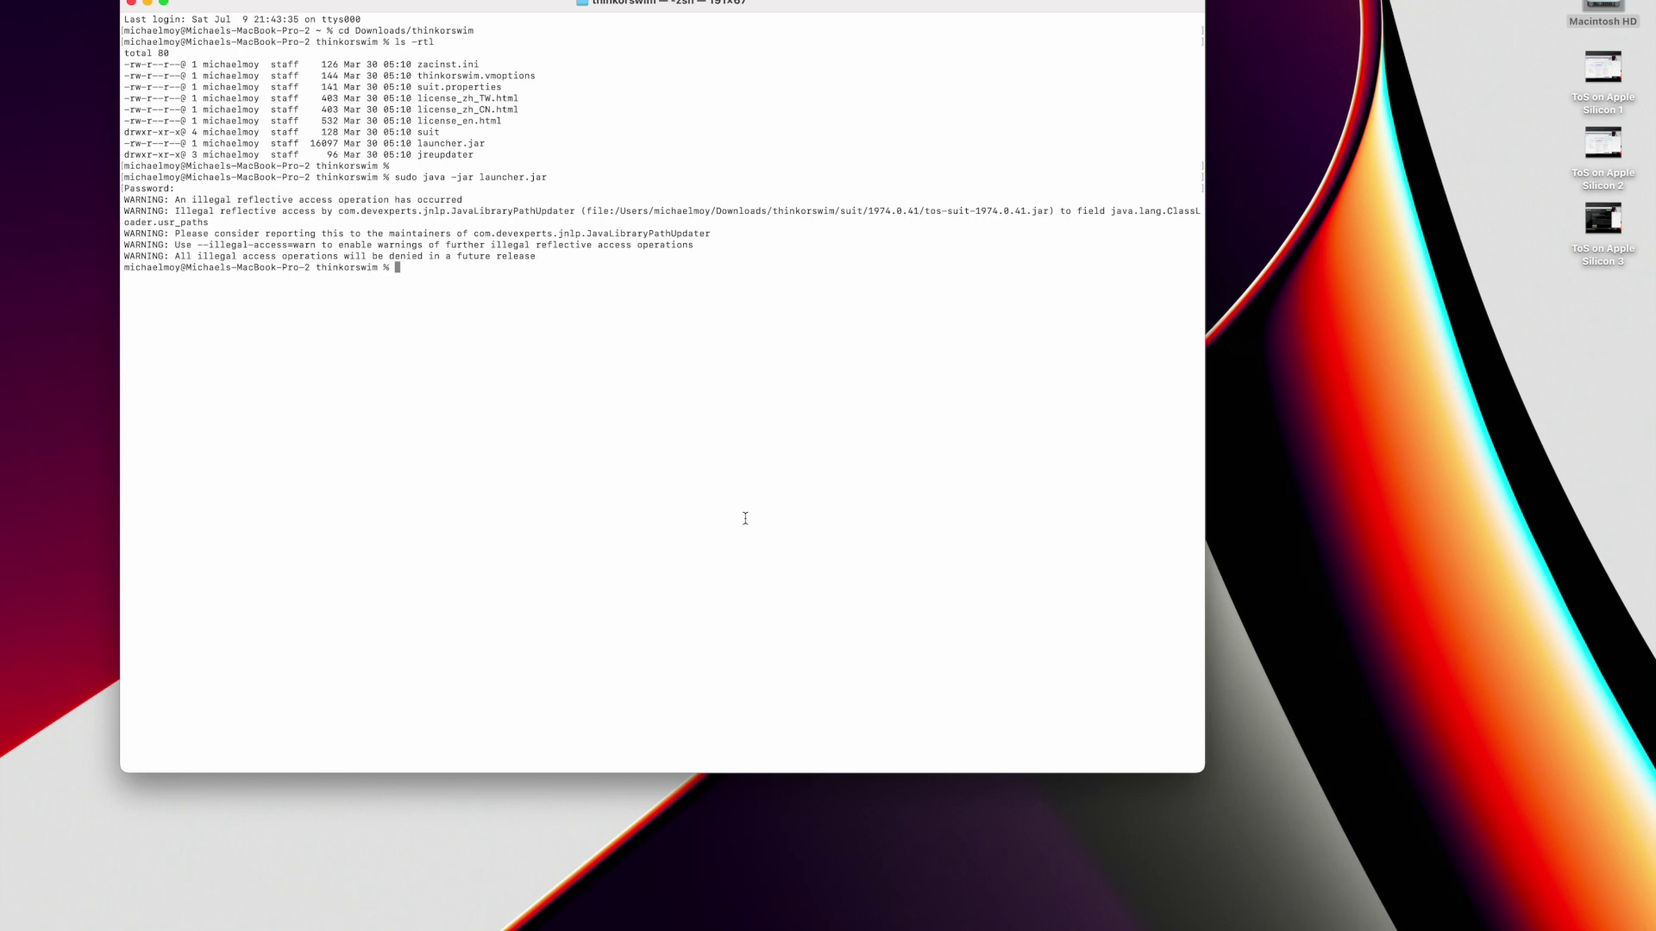
Rerun sudo java -jar launcher.jar three more times to bring up the thinkorswim login window.
key(Up)
key(Return)
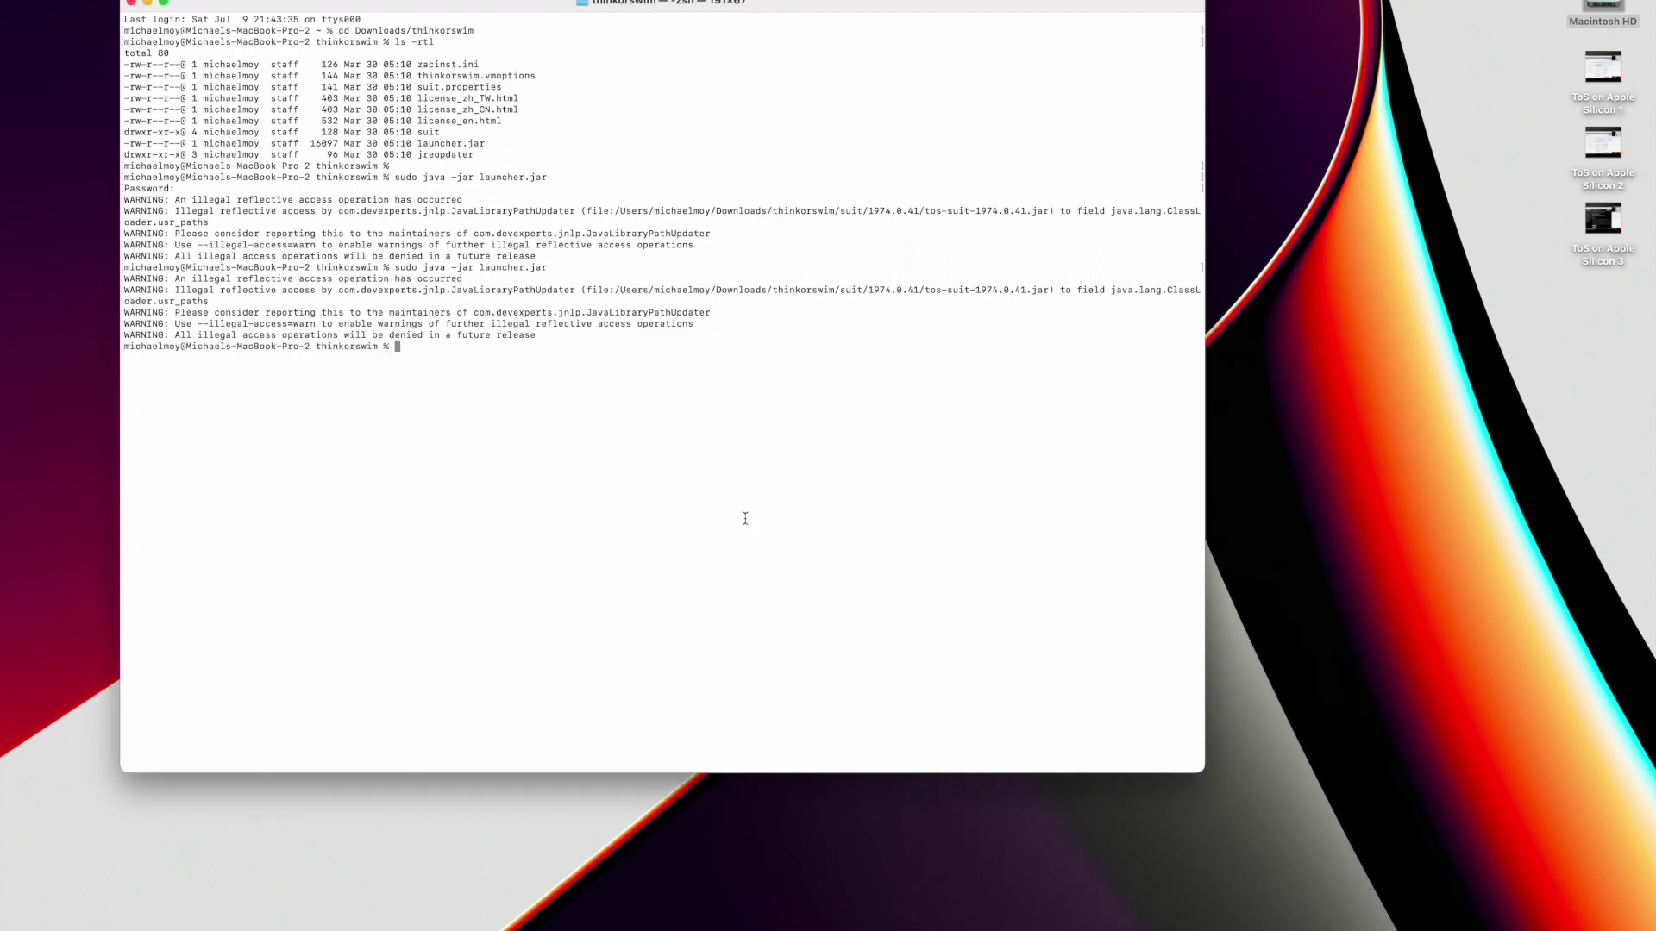
key(Up)
key(Return)
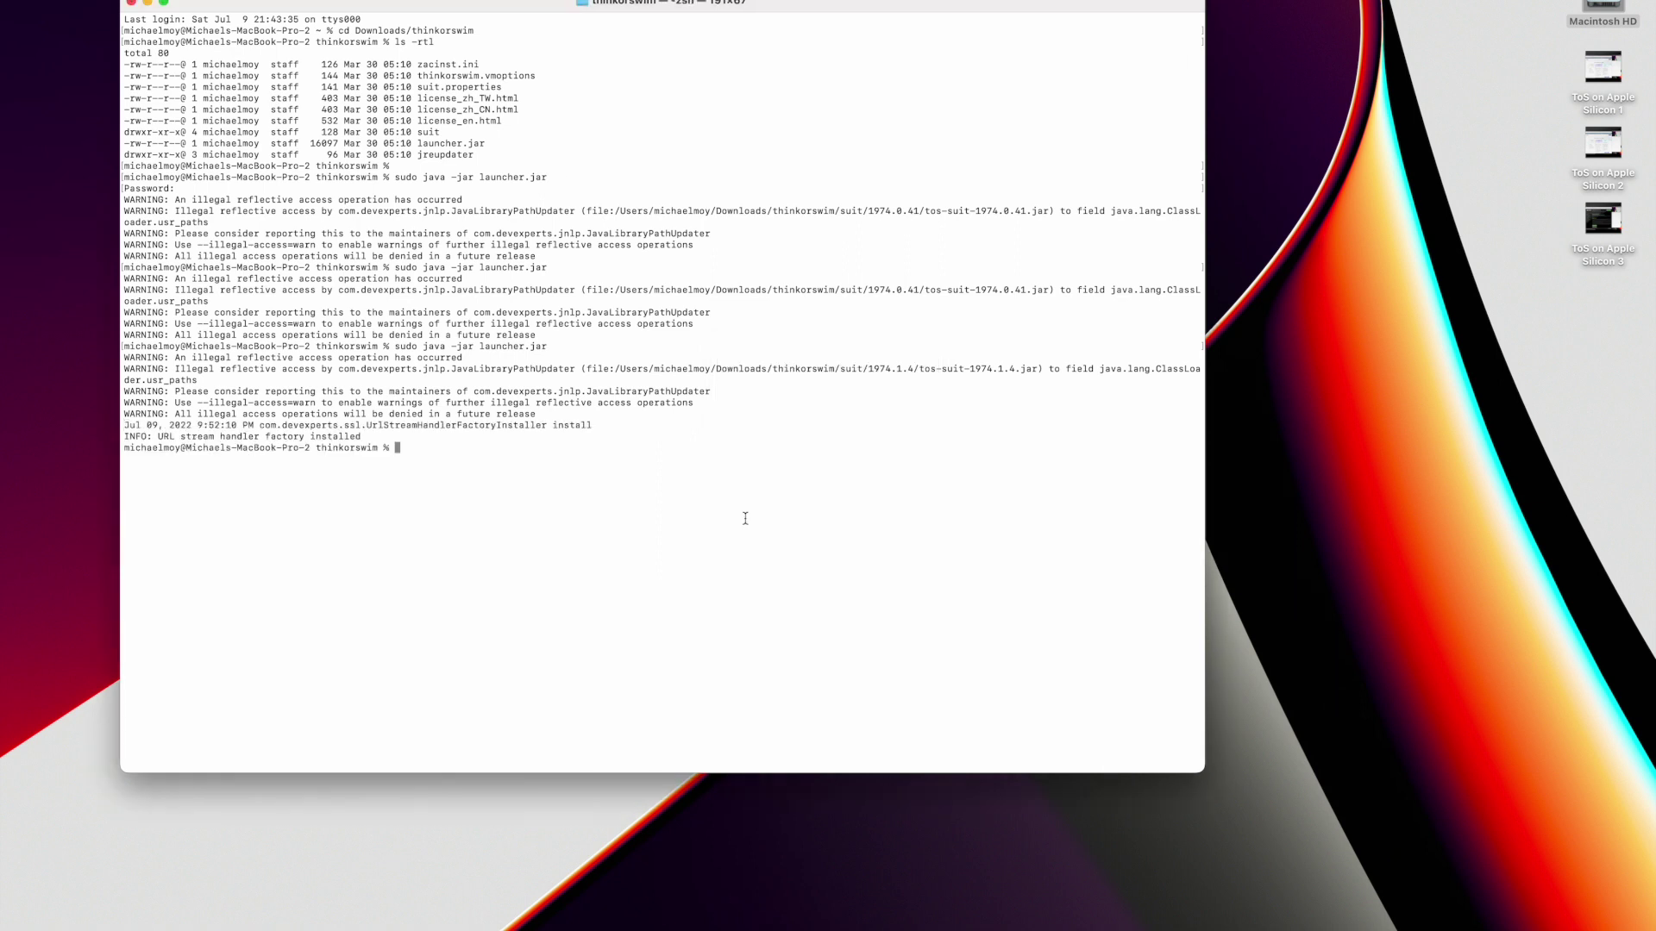
key(Up)
key(Return)
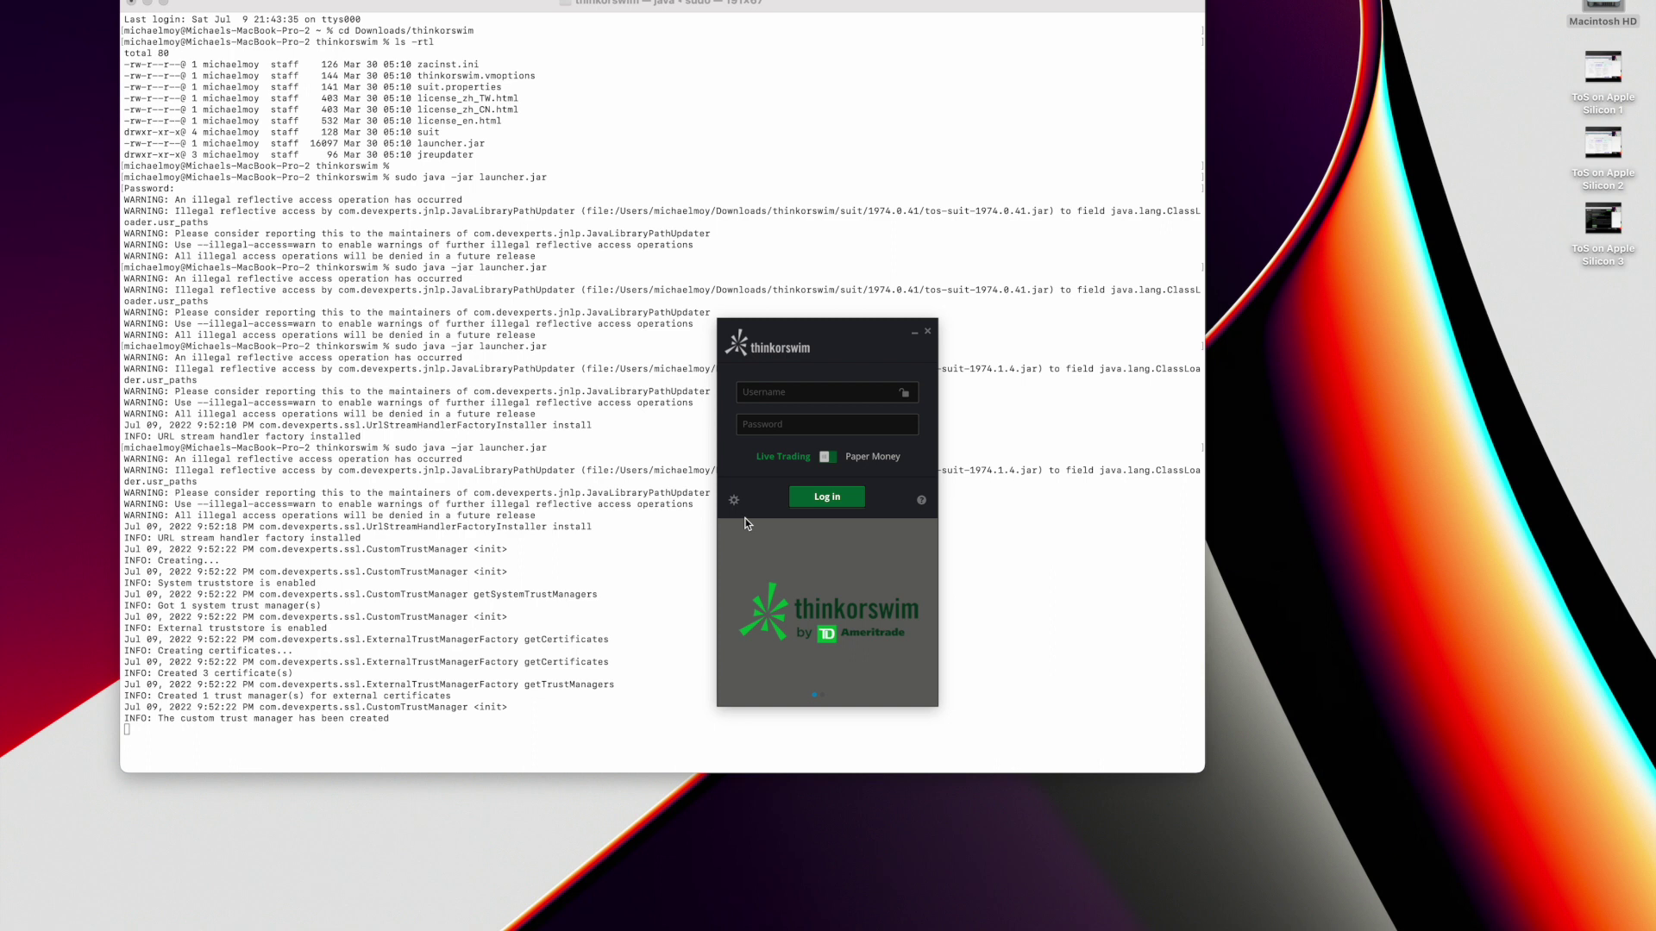
Try out the username and password fields in the thinkorswim login window without entering credentials.
click(791, 394)
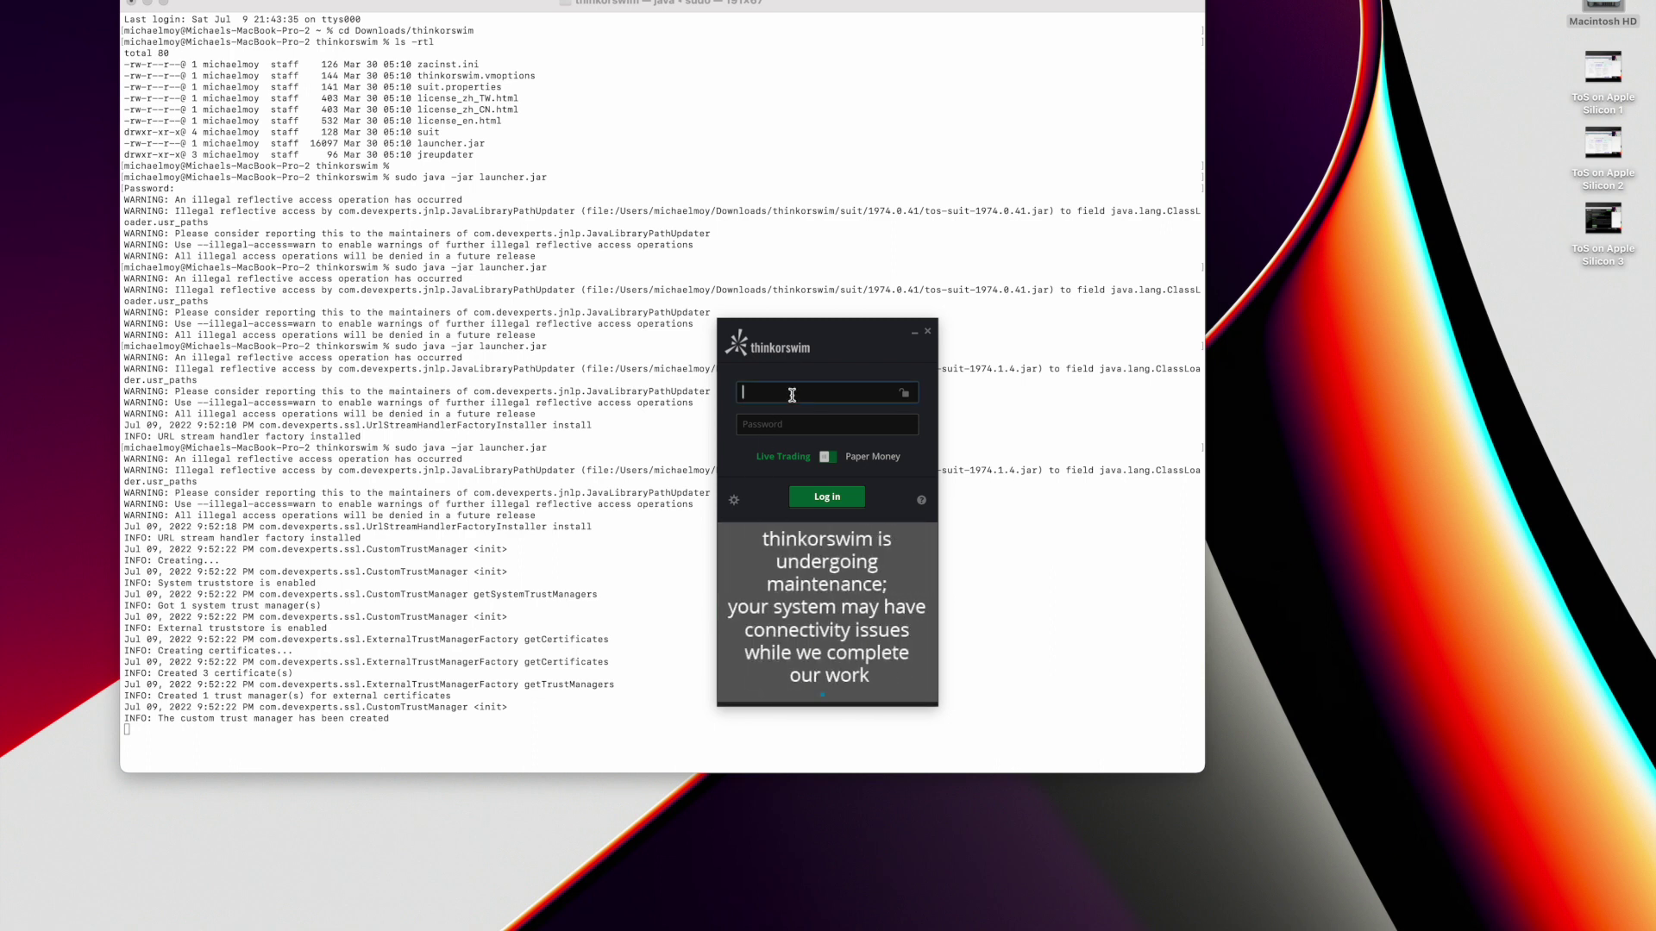
click(789, 425)
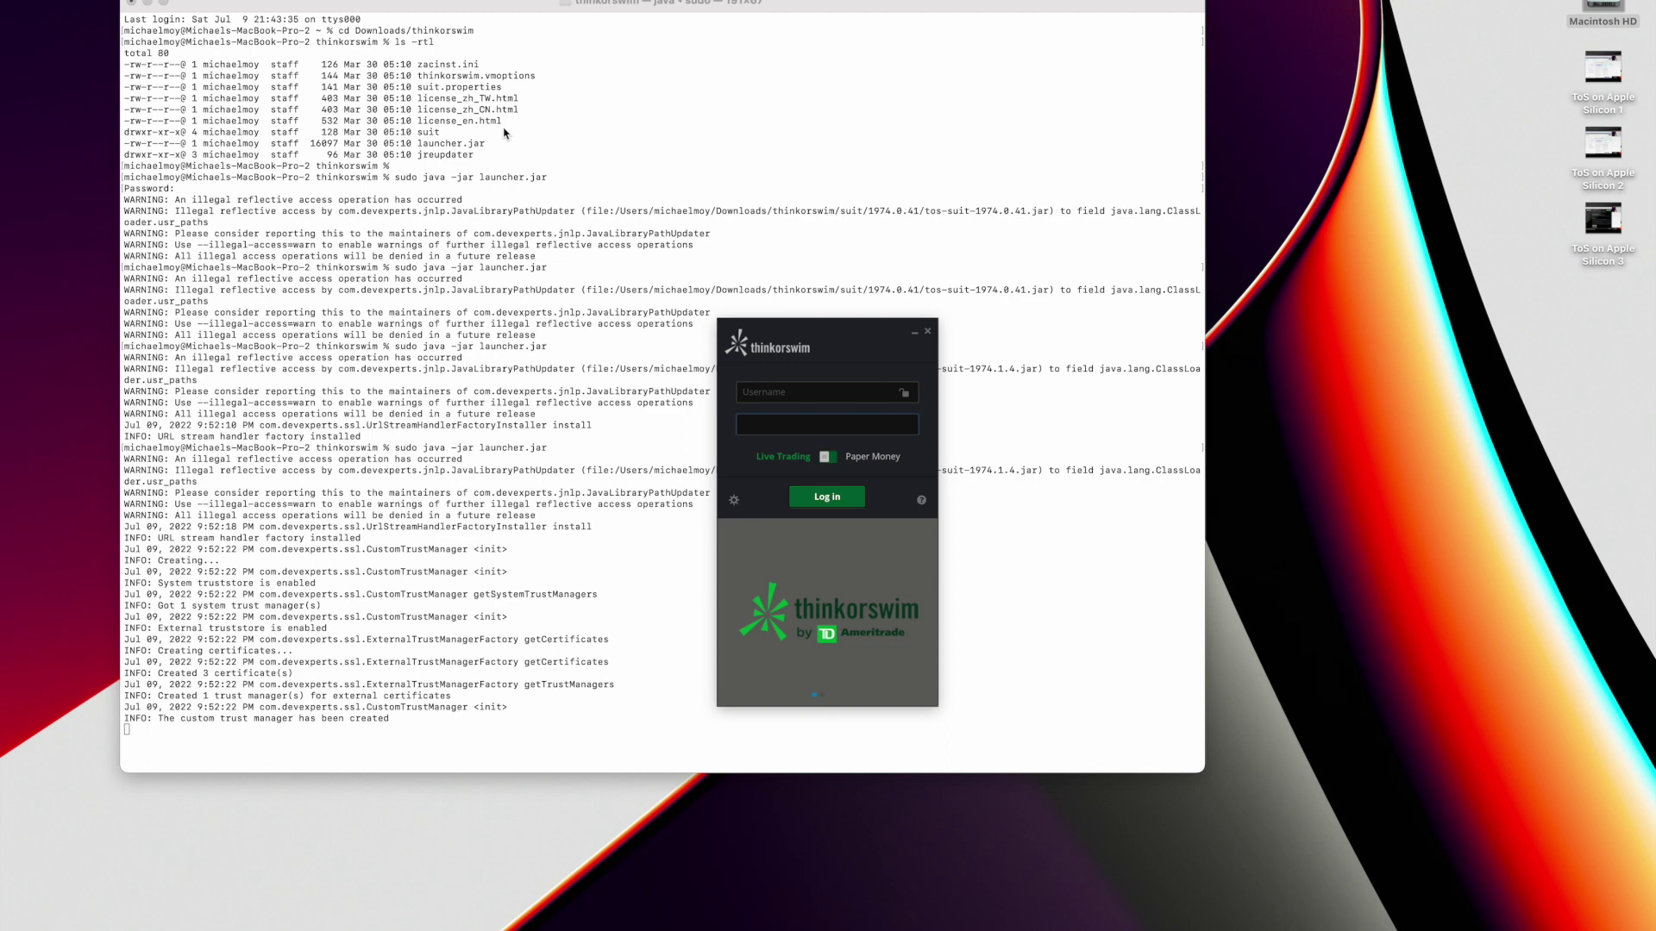
key(super+shift+5)
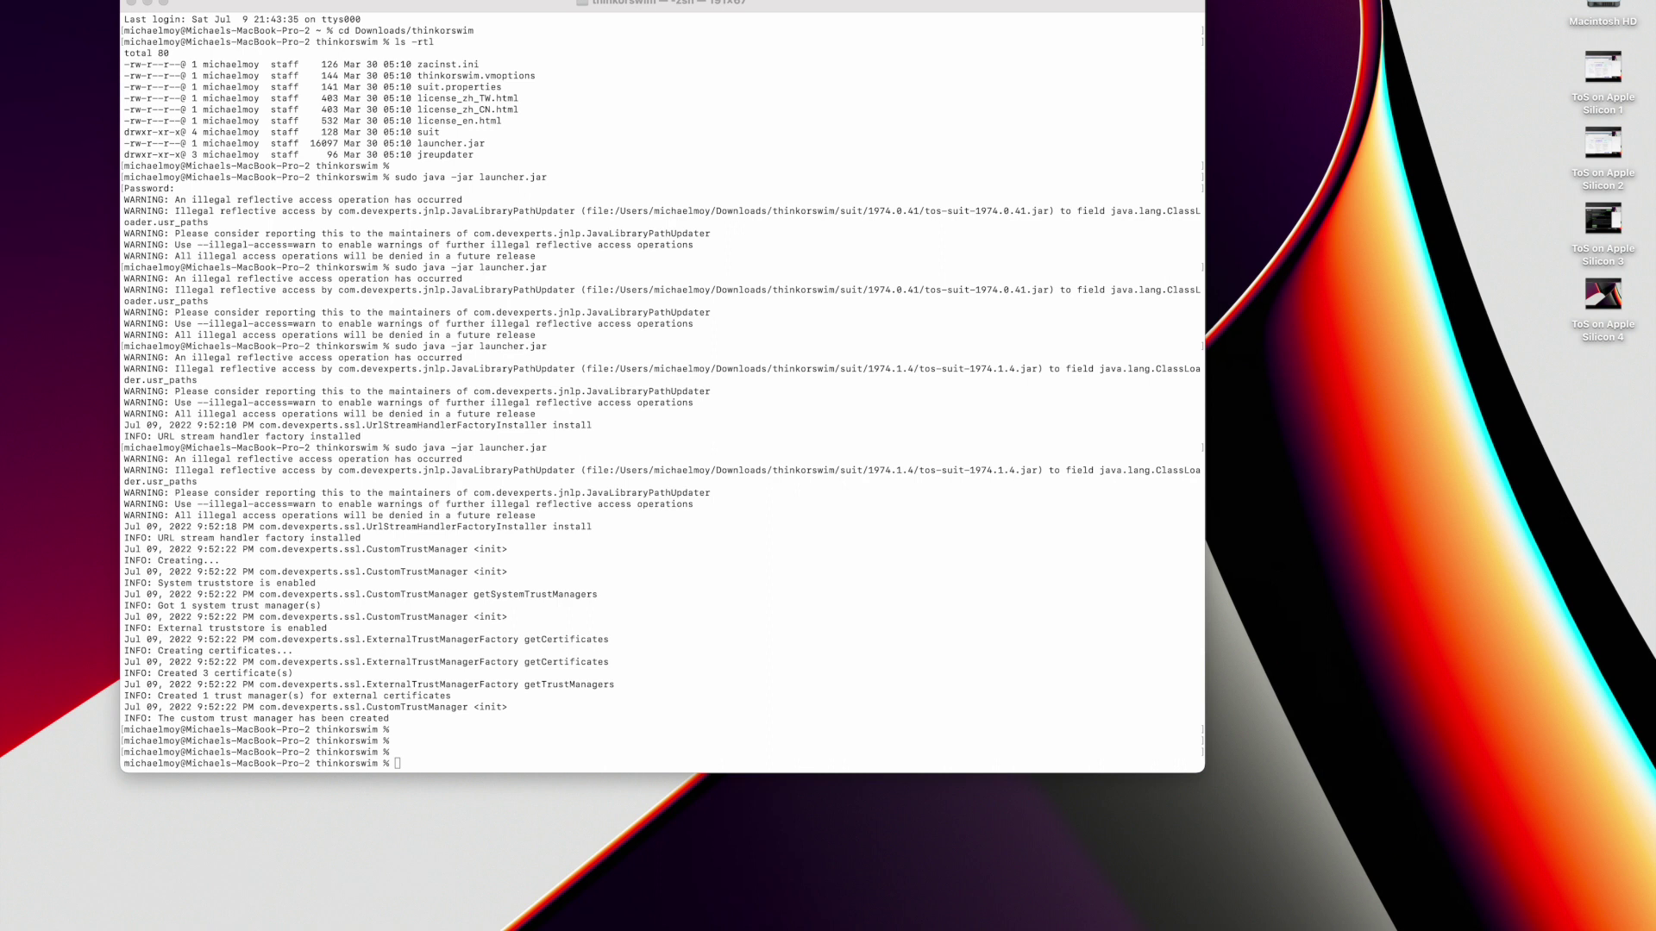
Relaunch thinkorswim from Terminal with sudo java -jar launcher.jar, and close its login window.
click(754, 653)
key(Up)
key(Return)
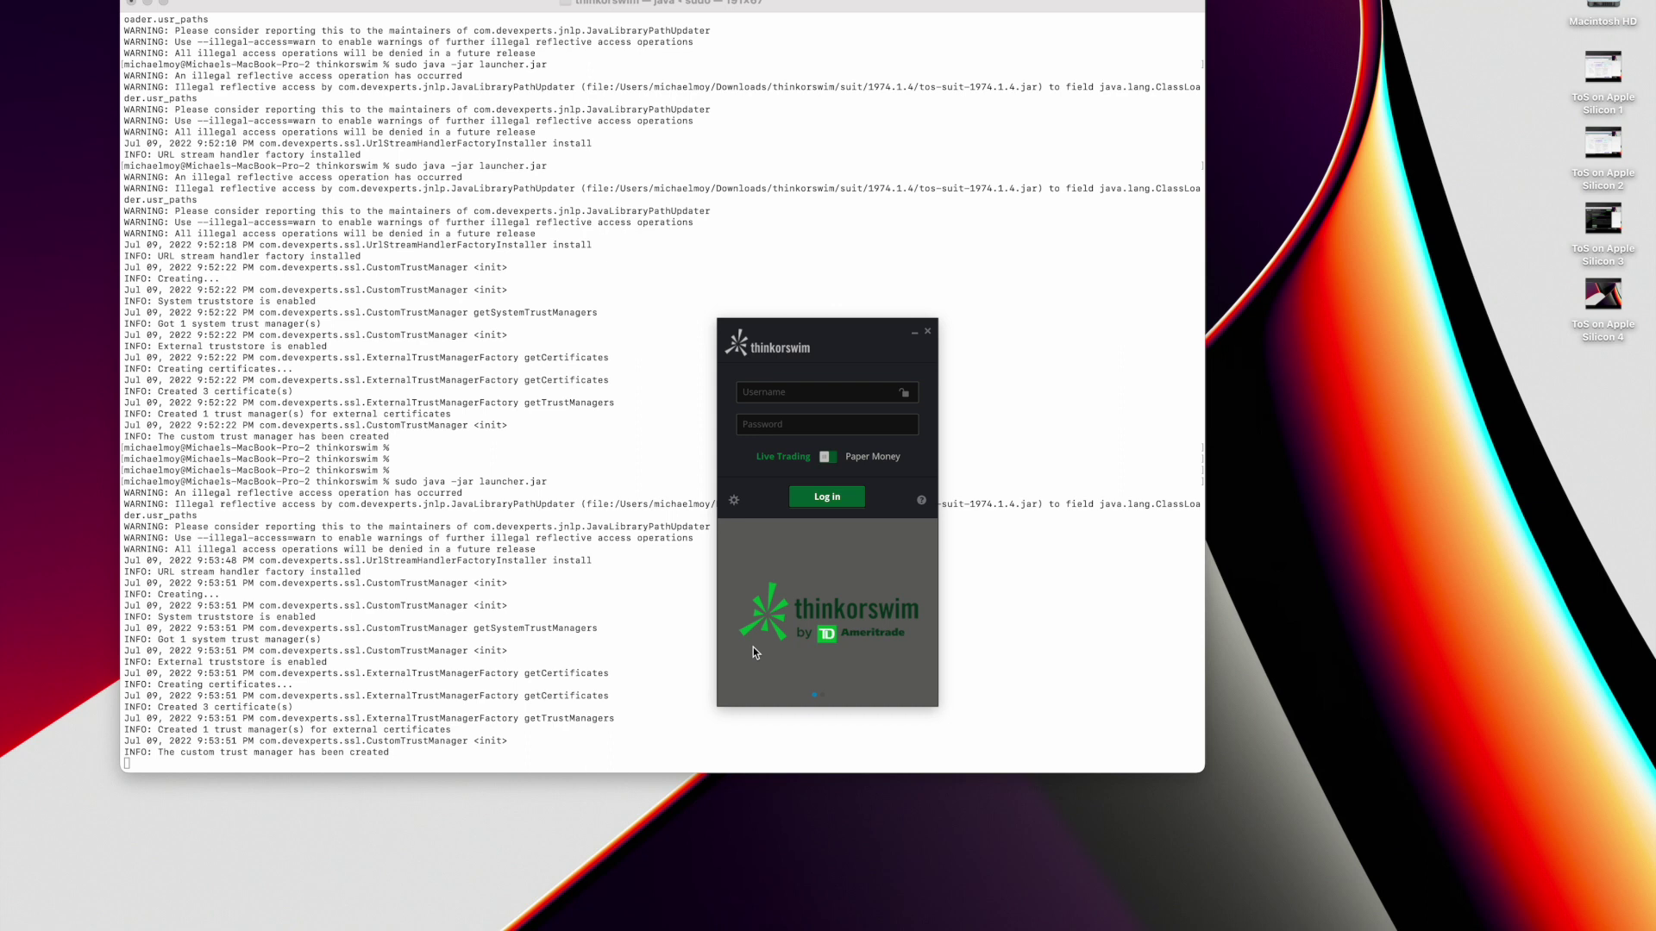
click(927, 333)
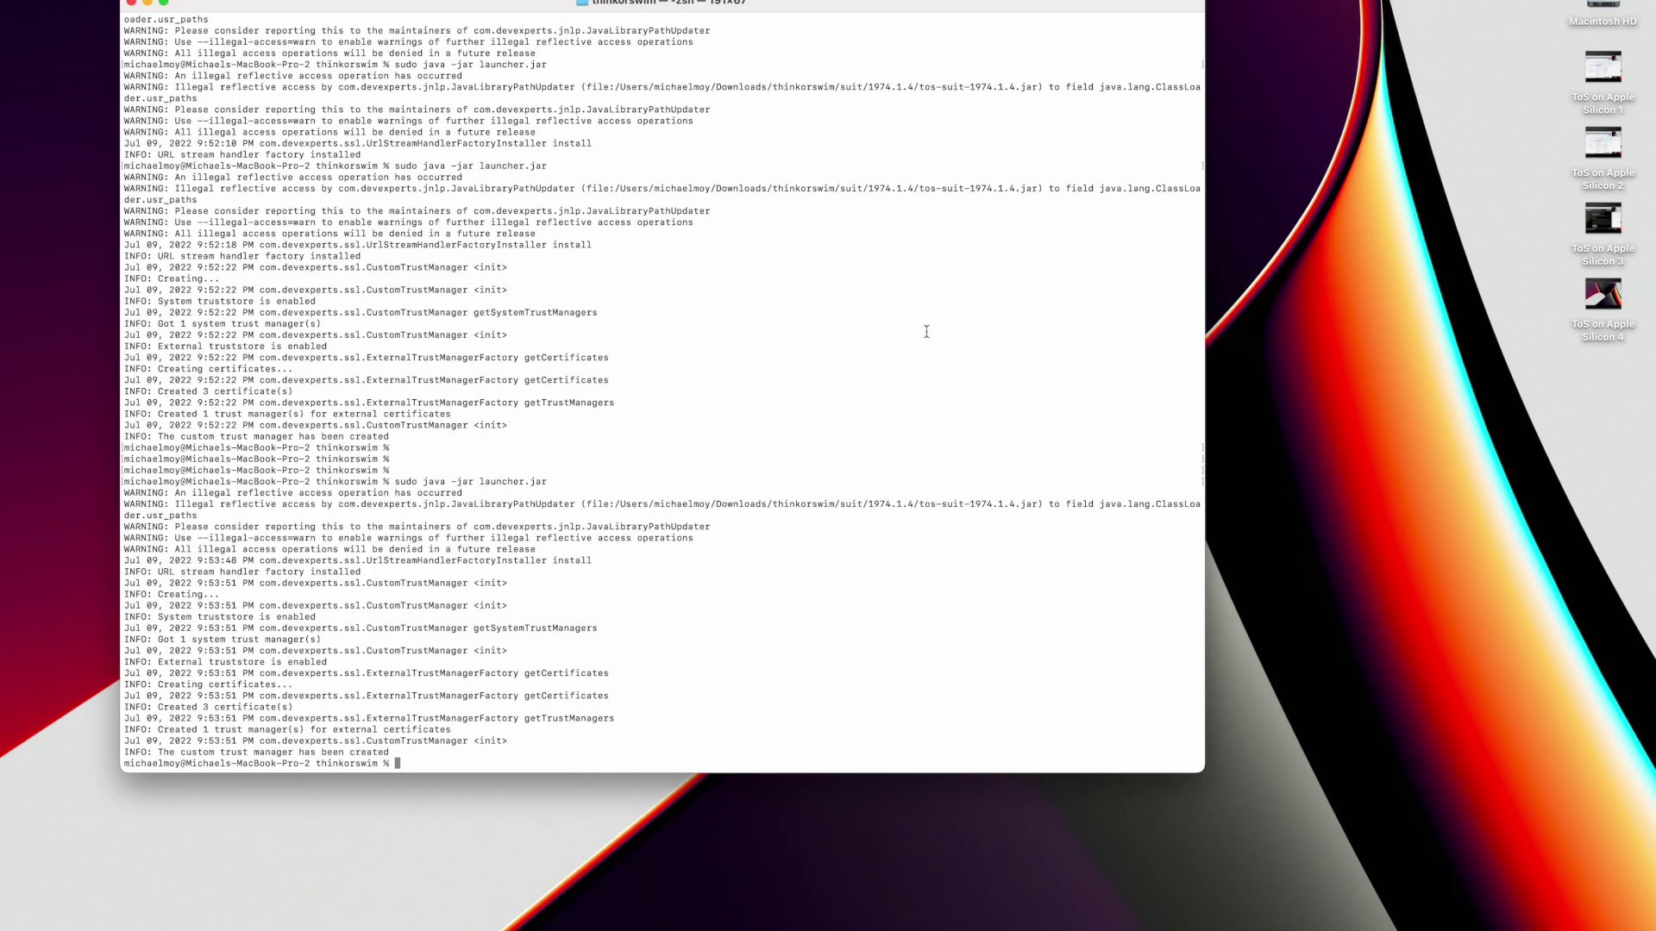
key(super+shift+5)
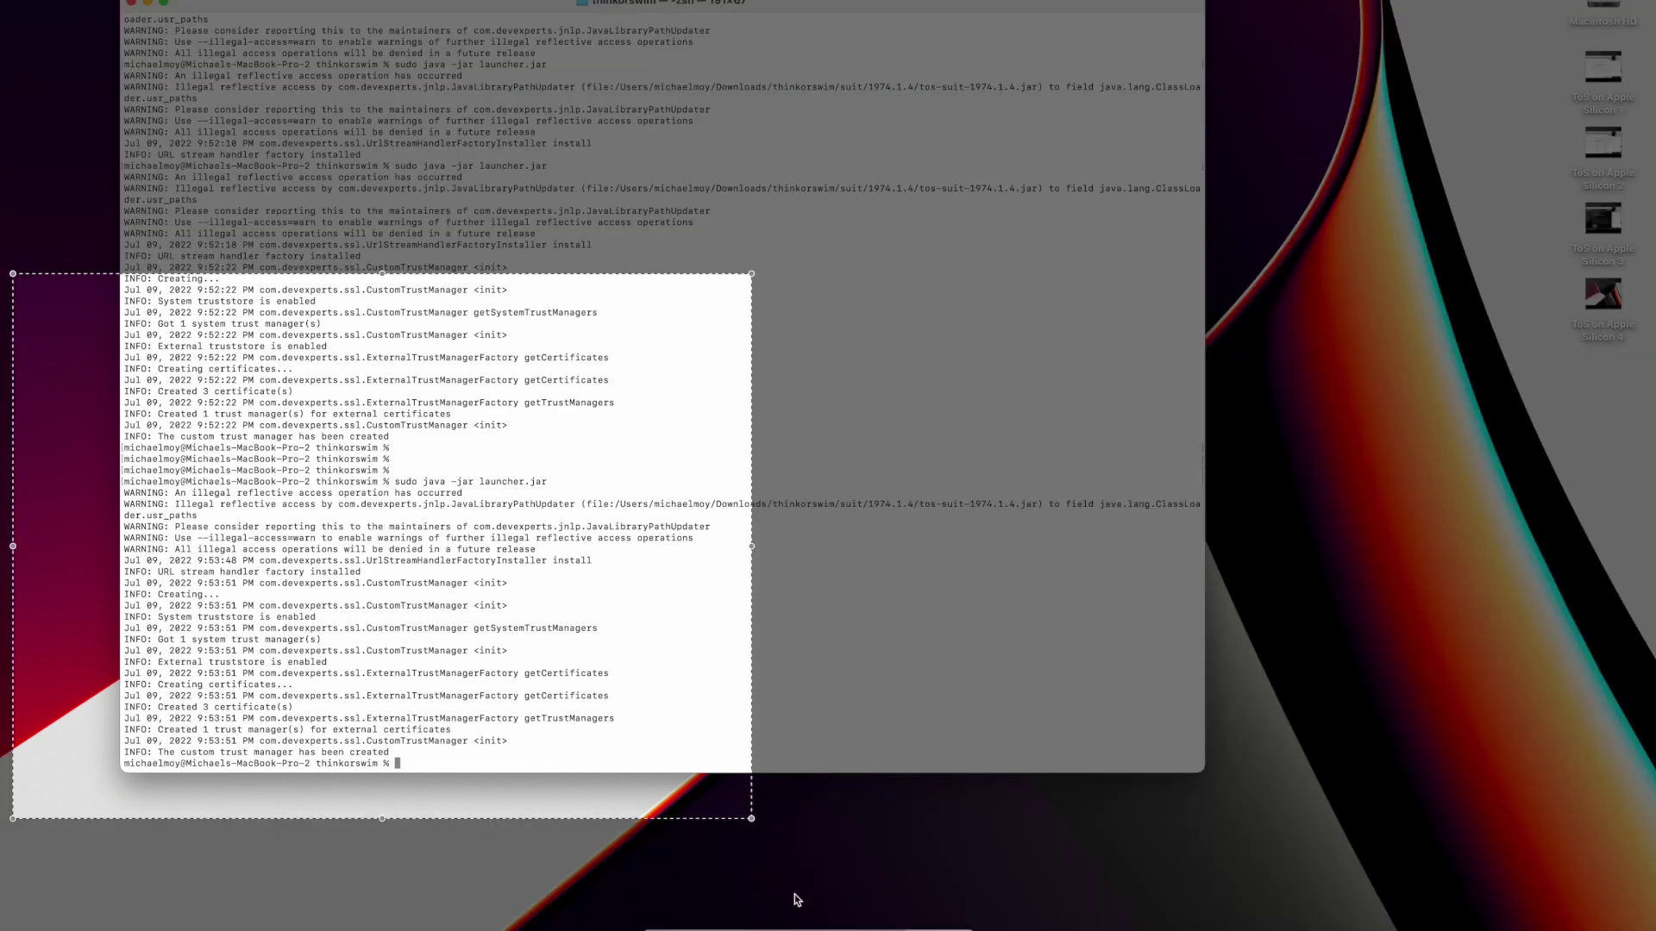